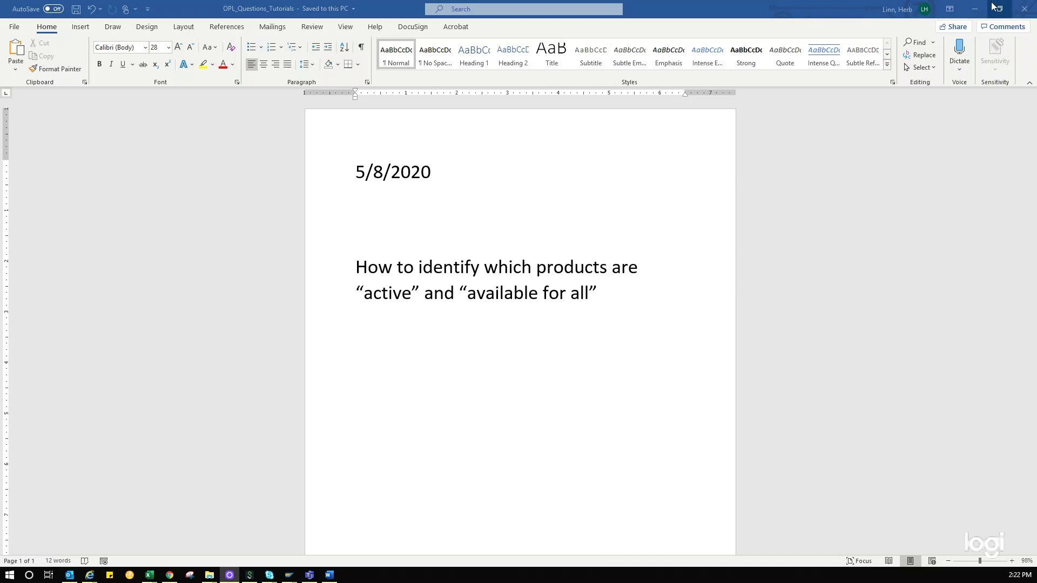
Switch to the Excel export workbook and review the yellow-highlighted product rows 1052–1054.
click(975, 10)
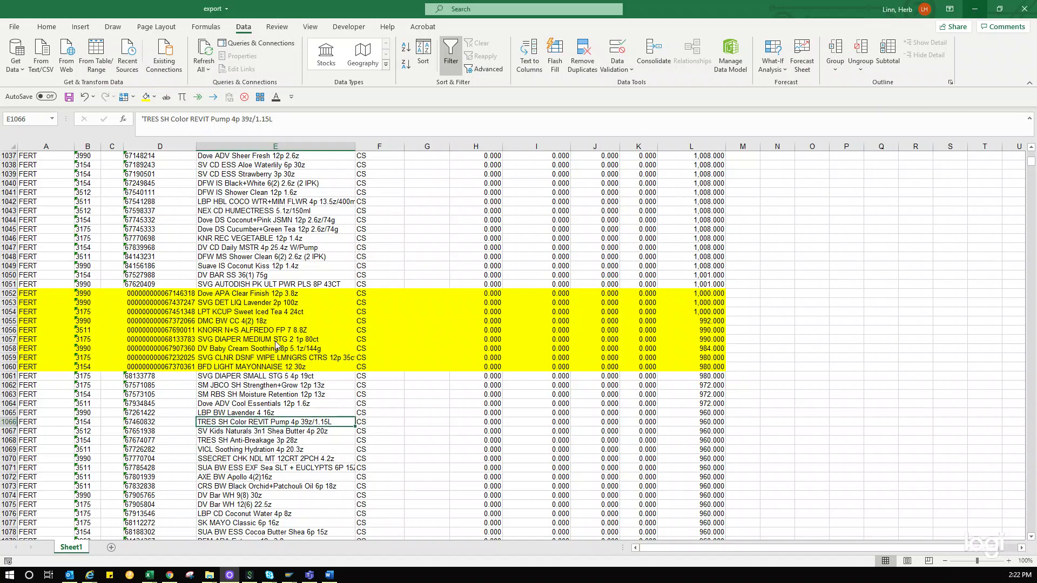
click(37, 292)
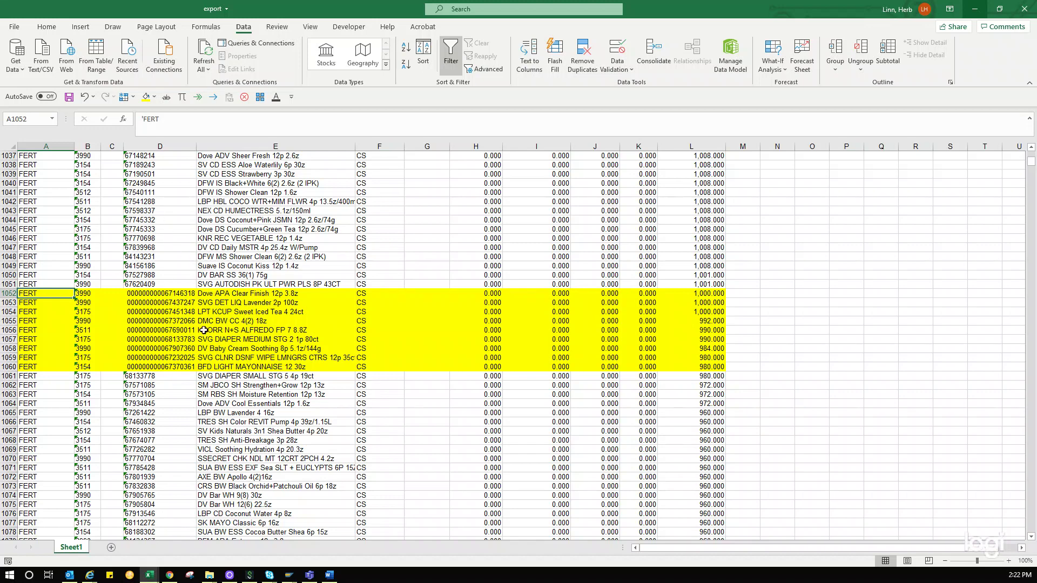
click(205, 312)
scroll(189, 325, up, 6)
scroll(175, 298, down, 10)
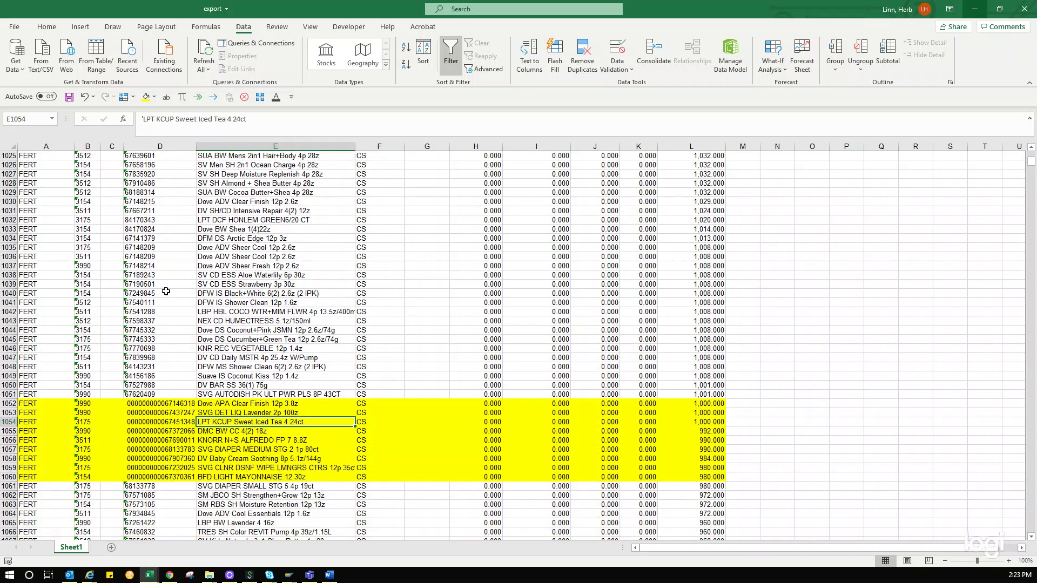
scroll(166, 291, up, 12)
scroll(165, 292, down, 6)
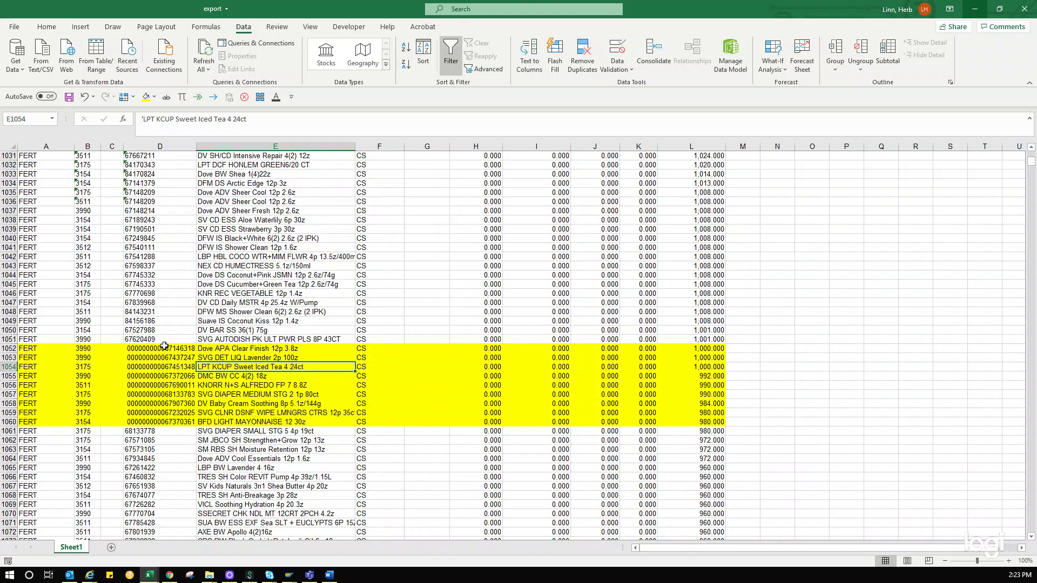
click(164, 346)
scroll(163, 349, up, 5)
scroll(163, 349, down, 1)
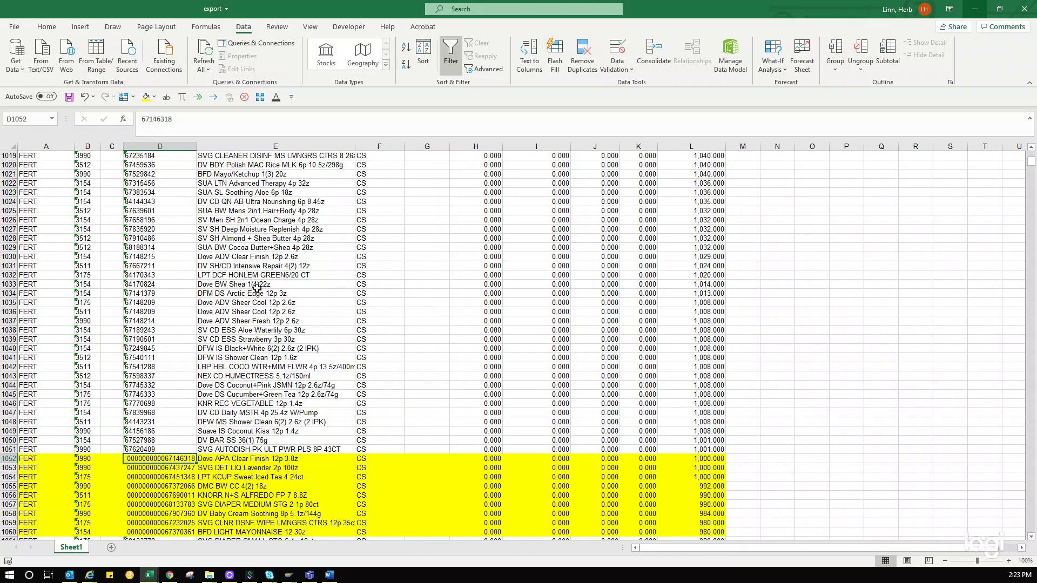
Check rows 1053 and 1055, then select product rows 1018–1023 across columns A to L.
click(283, 486)
scroll(283, 486, down, 3)
scroll(283, 486, up, 2)
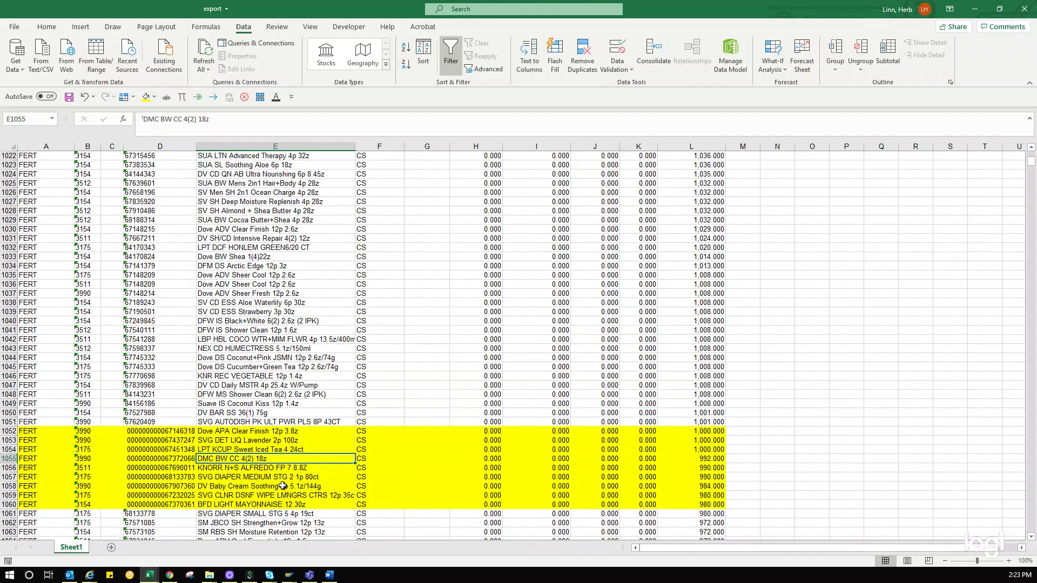
click(267, 442)
scroll(266, 446, up, 6)
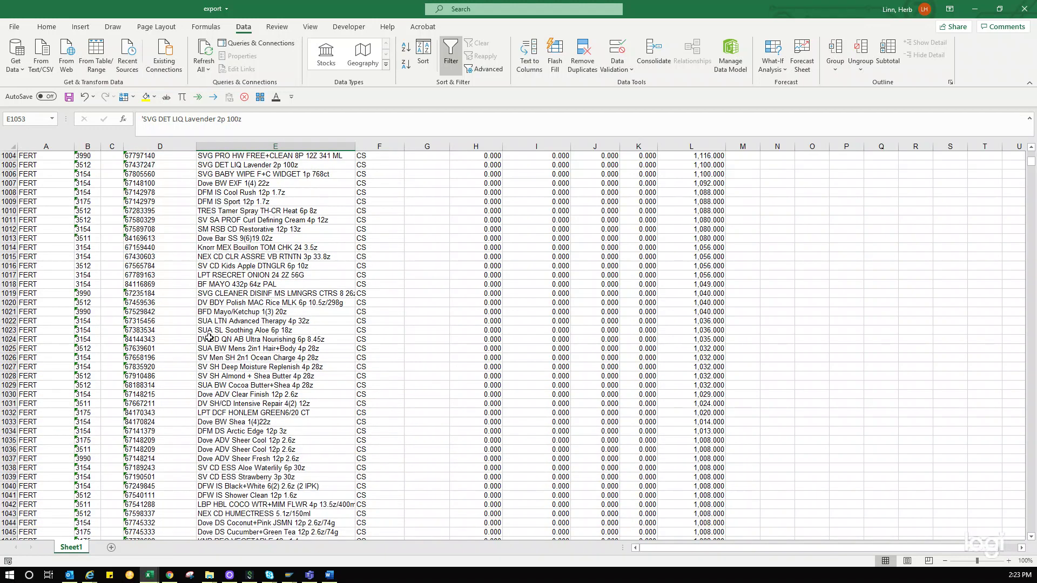
drag(30, 284, 86, 284)
drag(431, 292, 705, 331)
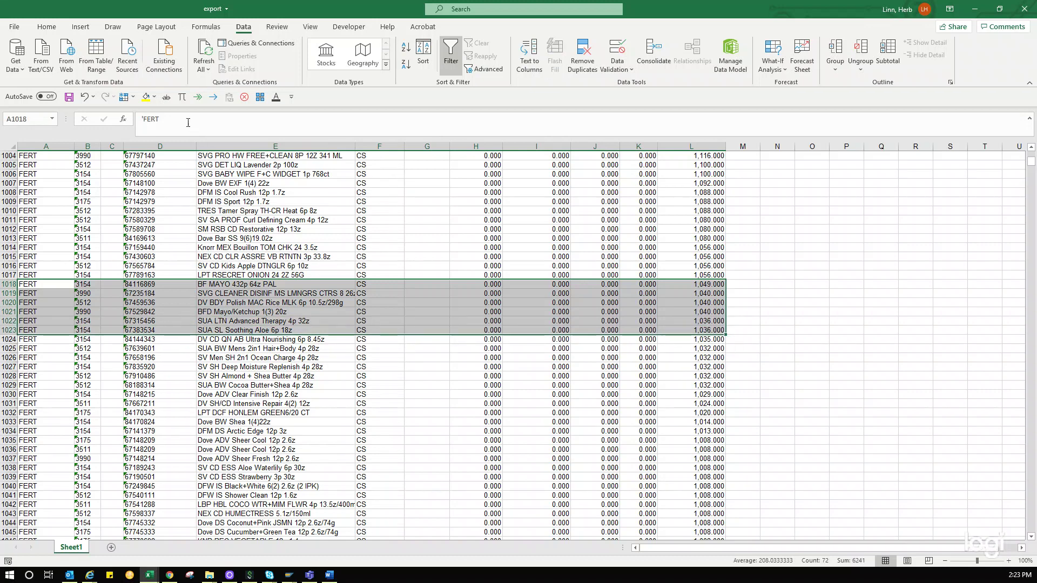
Fill the selected rows 1018–1023 with orange.
click(154, 98)
click(162, 201)
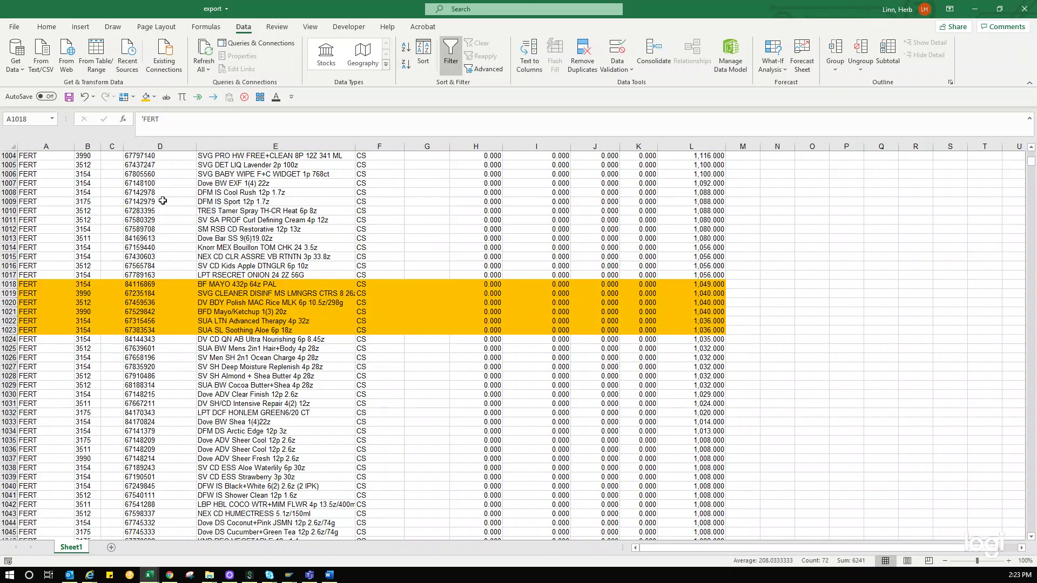
click(272, 303)
click(279, 385)
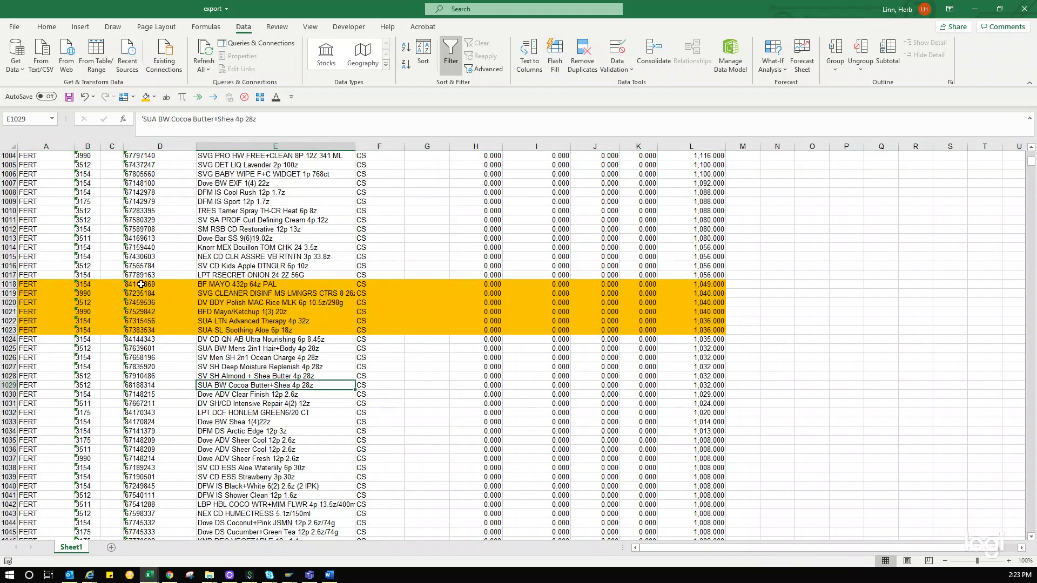
Inspect the text-stored material numbers in column D and select D1018:D1023.
click(142, 284)
click(144, 366)
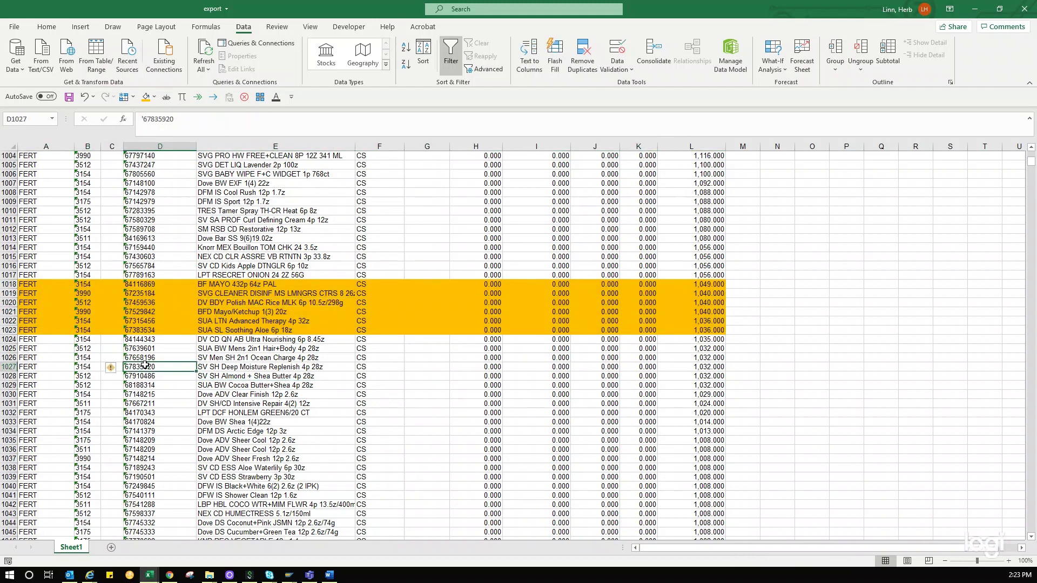
click(52, 285)
click(140, 285)
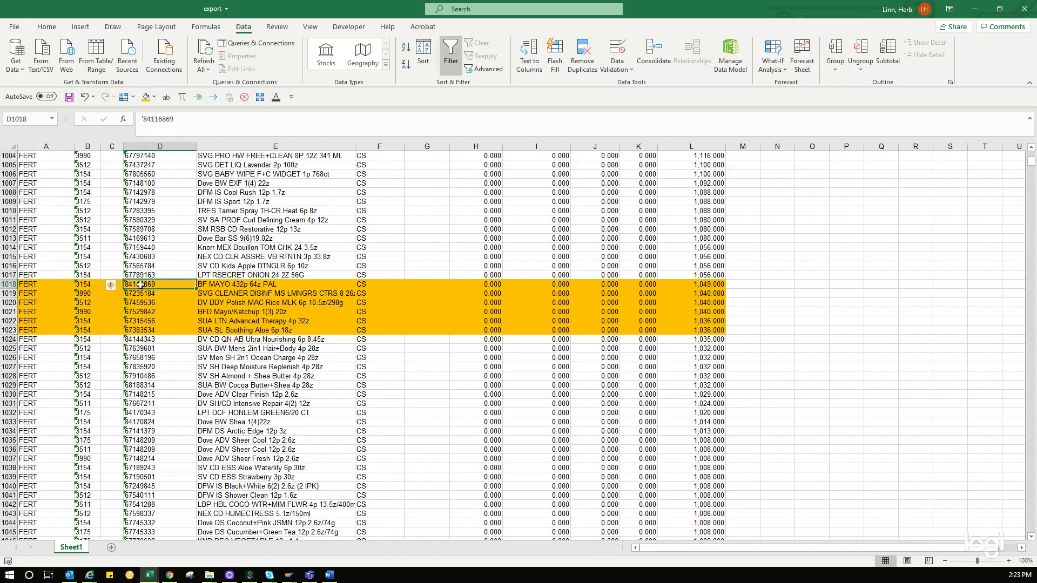
click(168, 314)
click(53, 283)
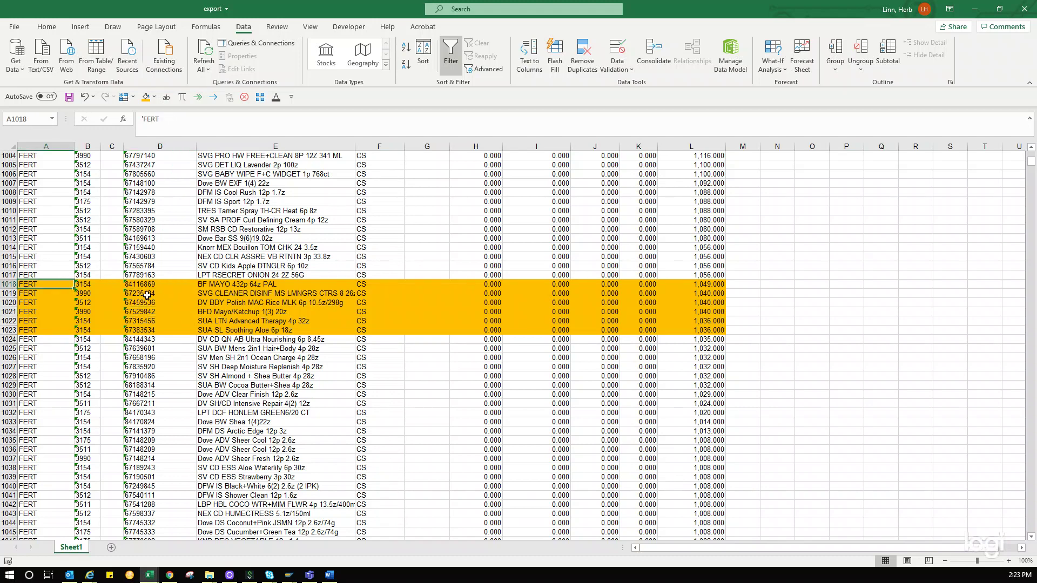
click(171, 284)
click(47, 284)
click(170, 285)
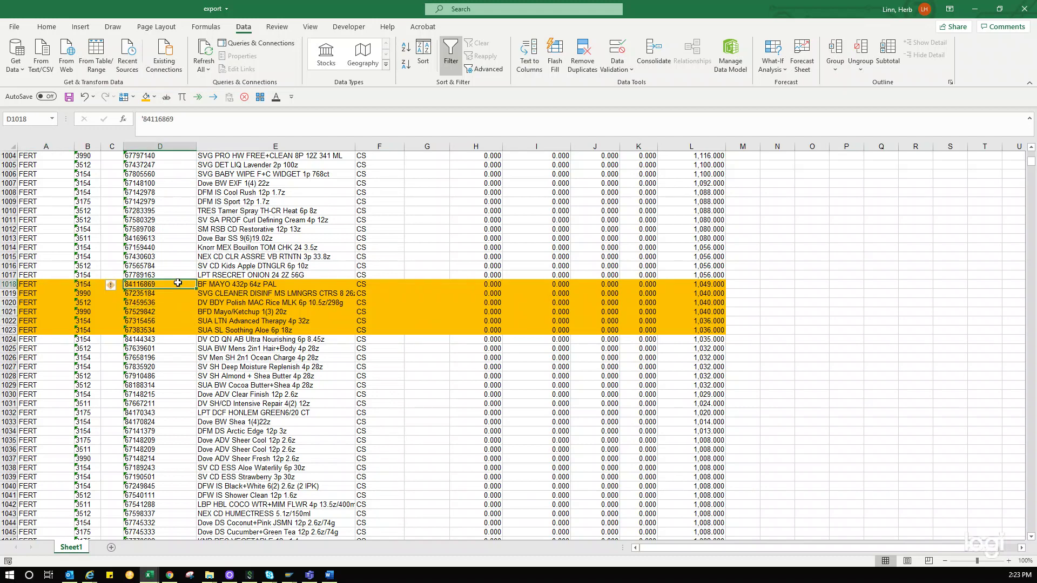
click(59, 285)
drag(133, 284, 134, 331)
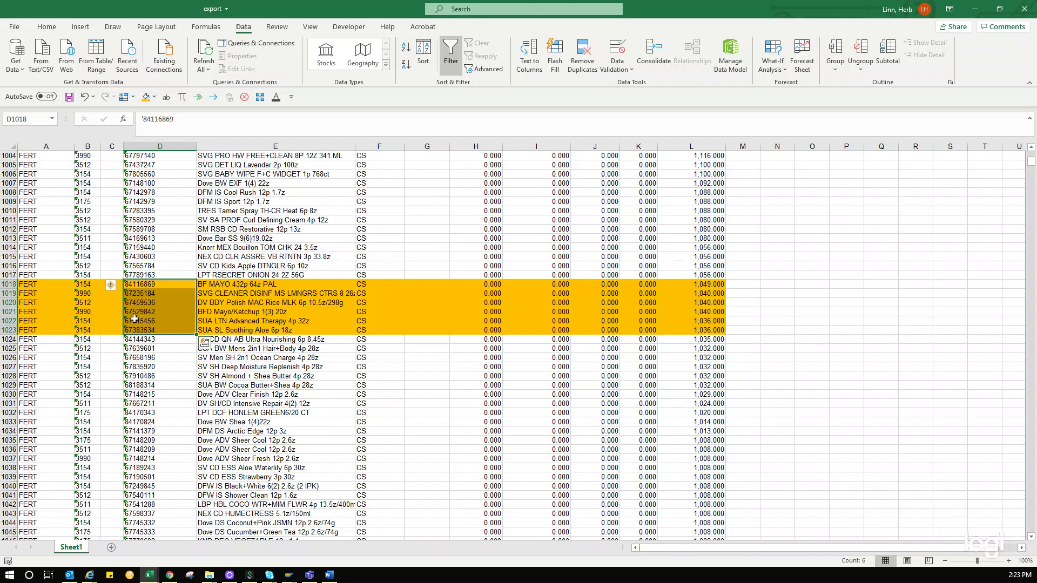
click(157, 303)
Convert the material numbers in D1018:D1023 to numbers using the error-check Convert to Number option.
drag(146, 285, 144, 326)
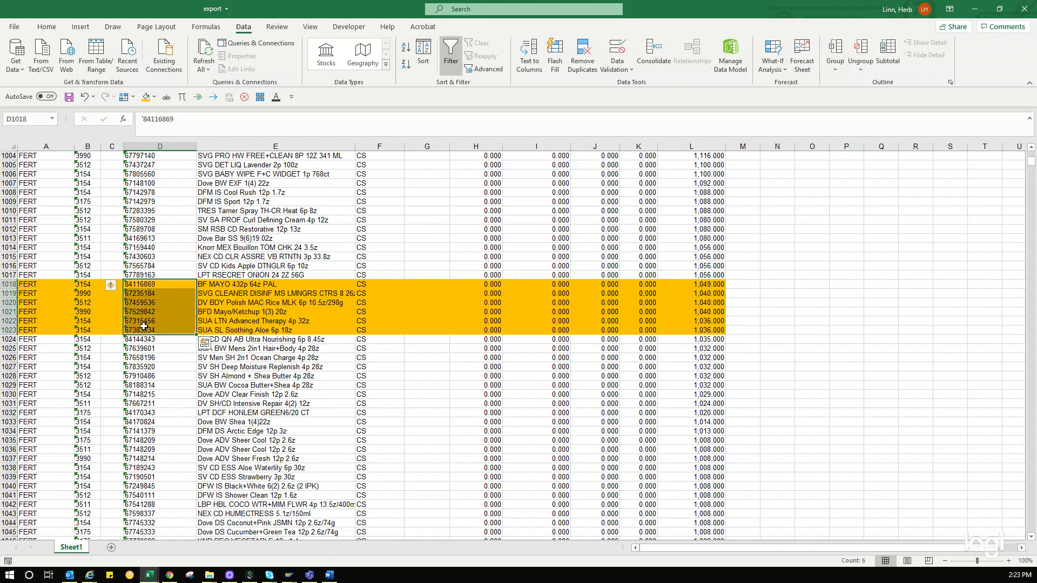
click(113, 285)
click(105, 315)
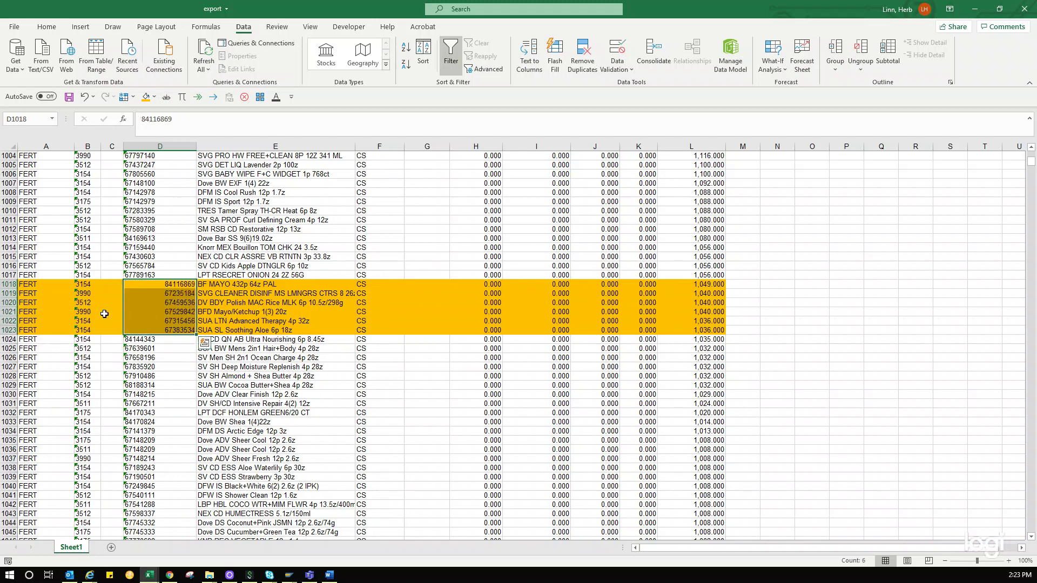
click(97, 285)
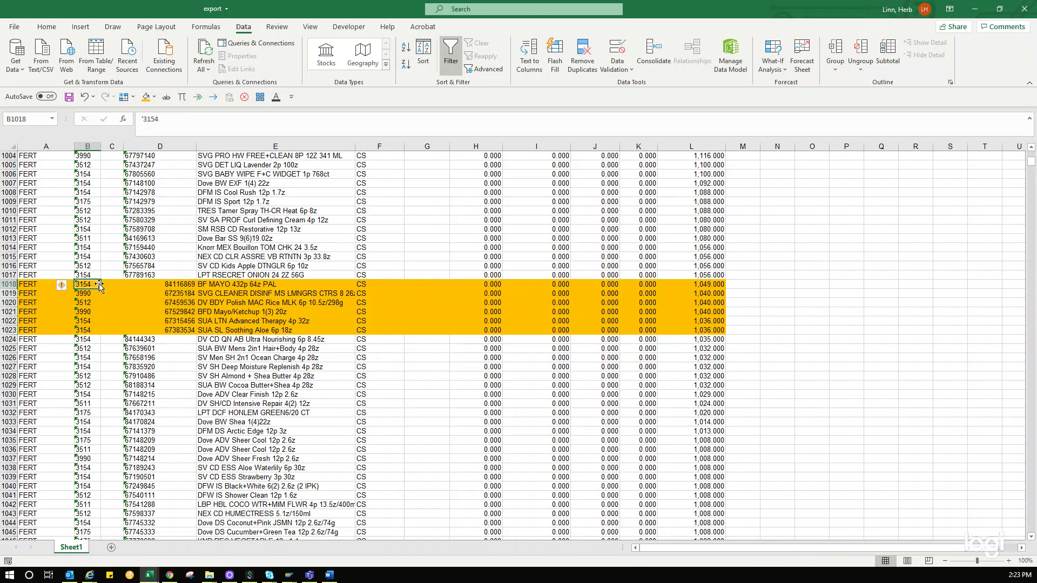
Compare the converted D1018 with material numbers in D1012–D1017 still stored as text.
click(154, 275)
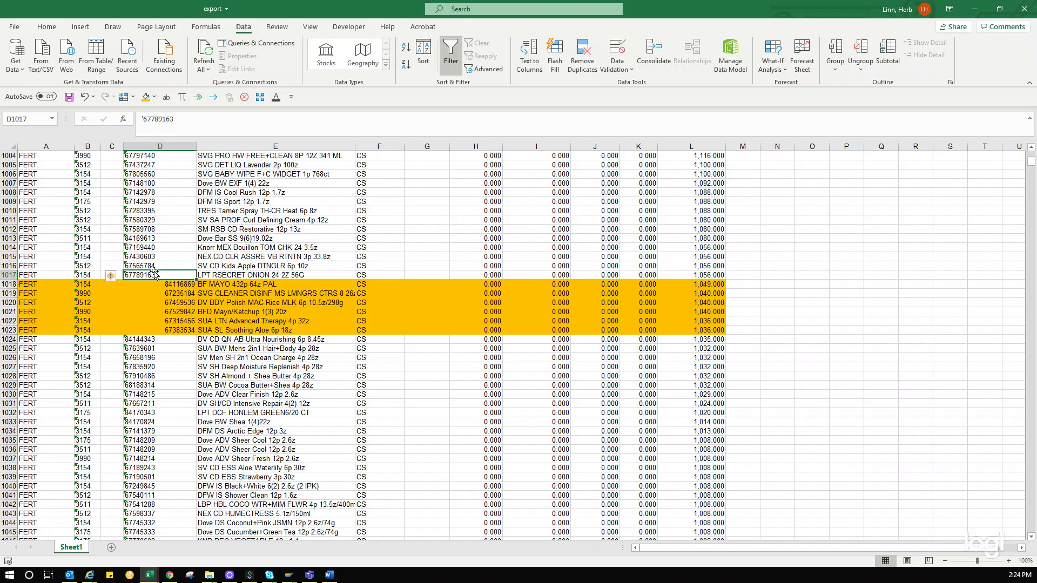
click(147, 229)
click(145, 266)
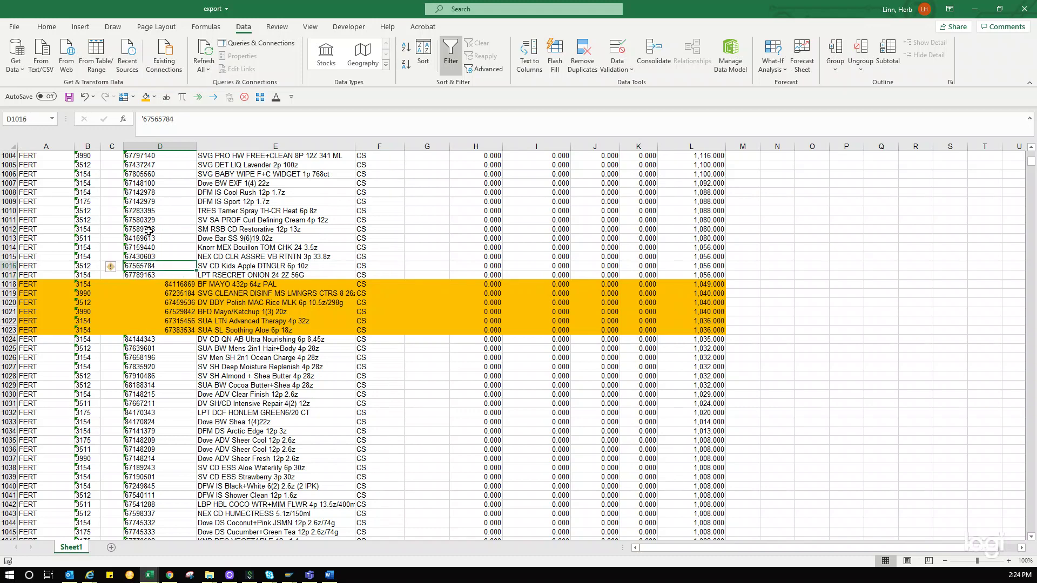
click(148, 230)
drag(148, 230, 147, 248)
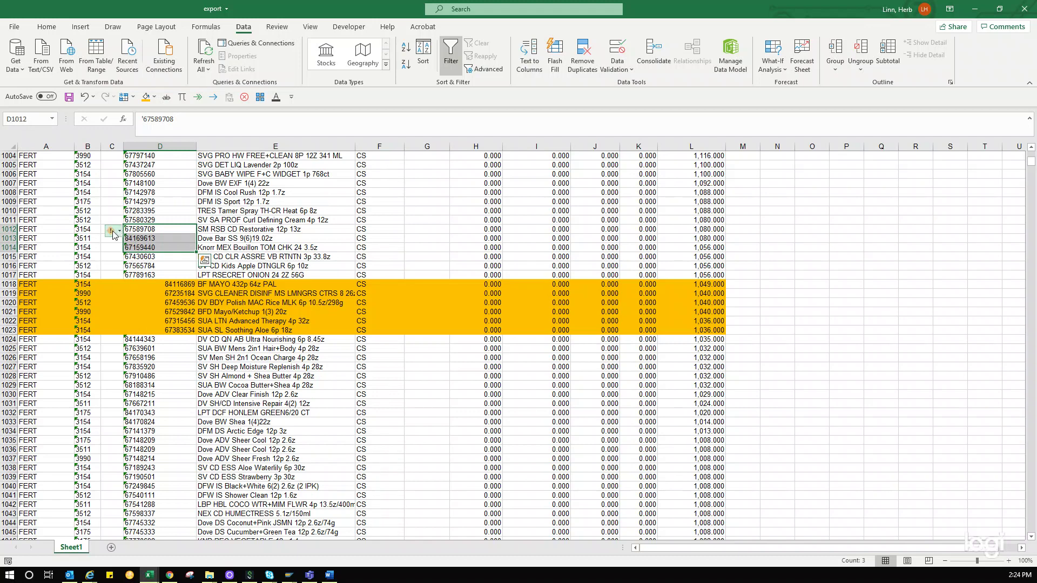
click(141, 303)
click(148, 284)
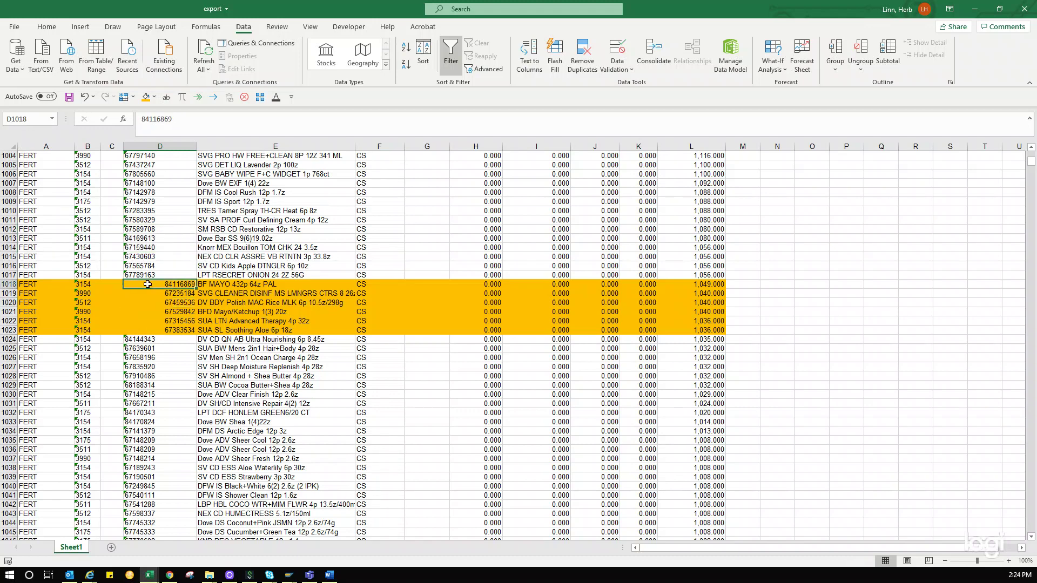
click(152, 247)
click(131, 201)
click(765, 241)
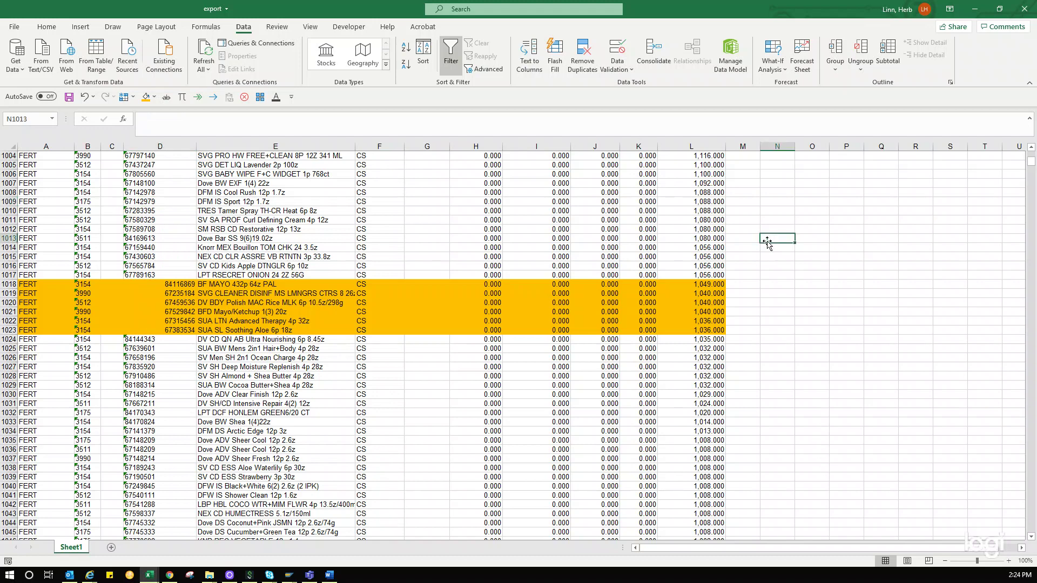
Copy the value 1 from cell N1009.
click(776, 203)
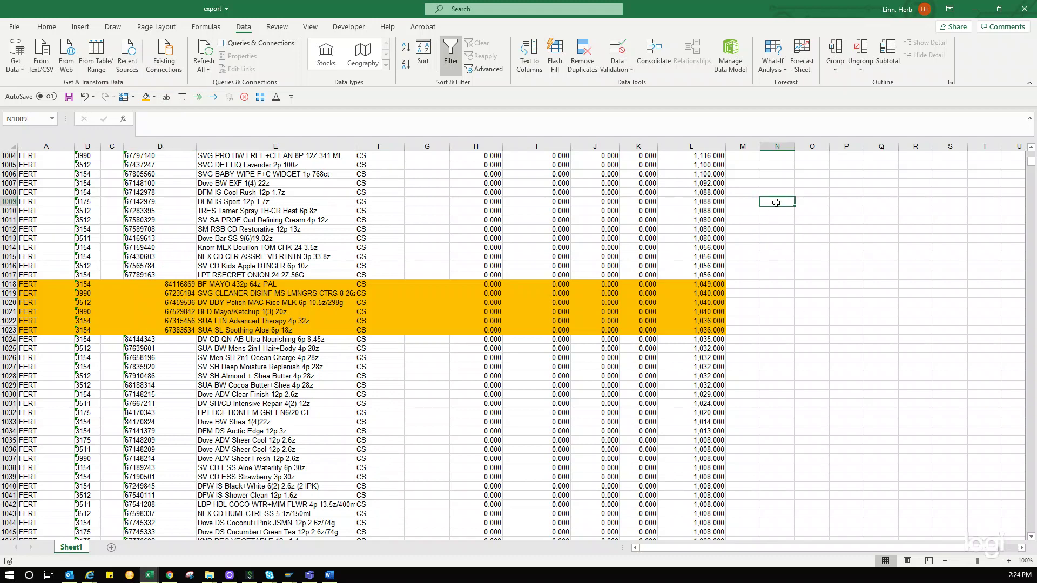
click(780, 212)
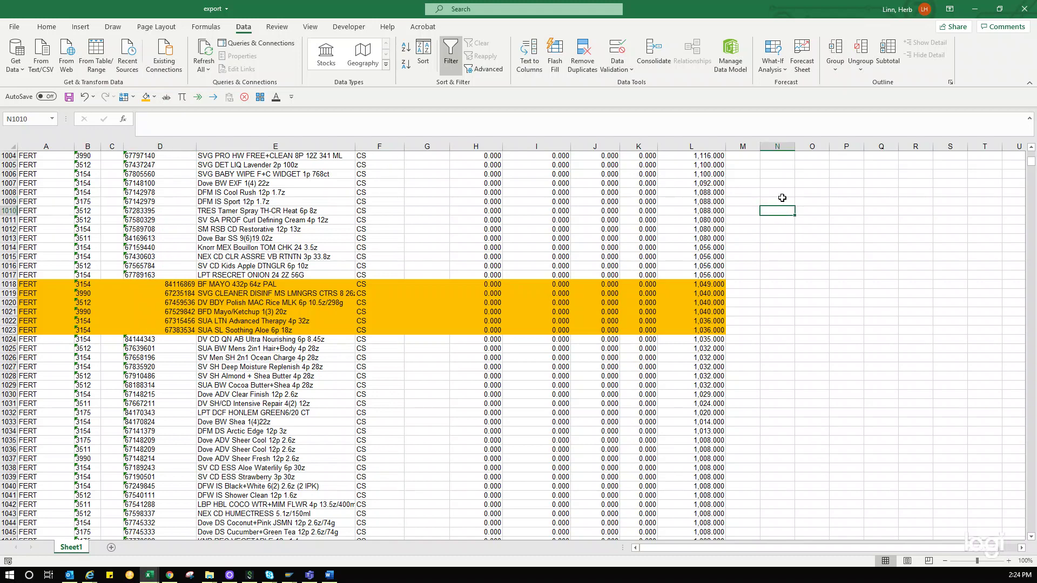
click(782, 202)
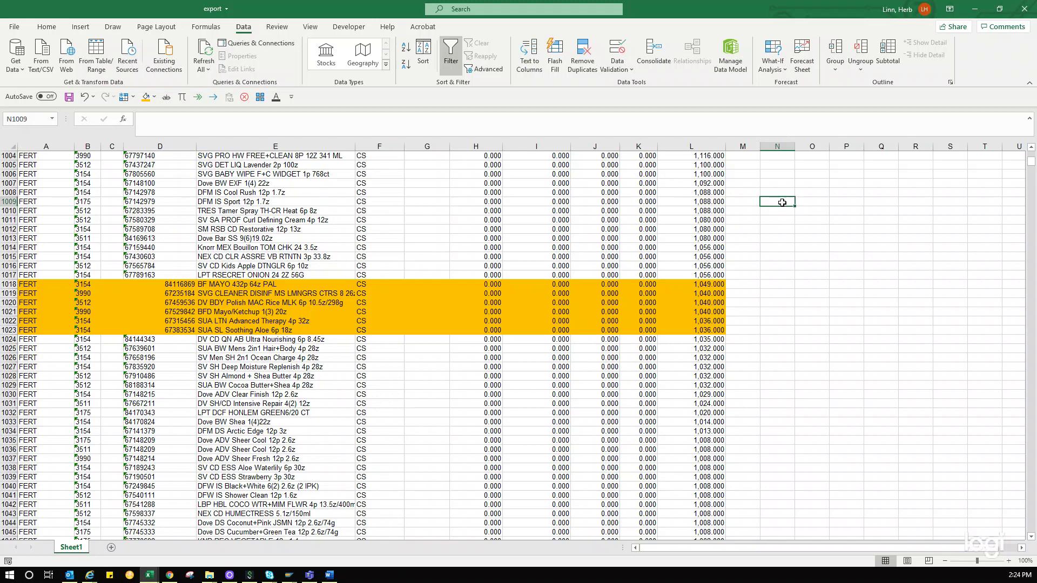
click(782, 211)
click(787, 237)
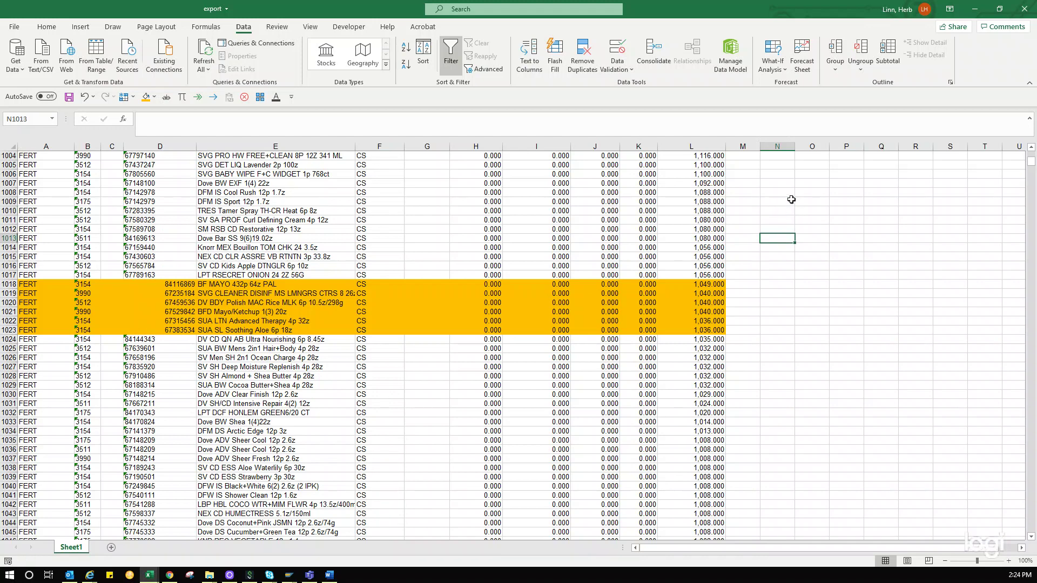
click(786, 202)
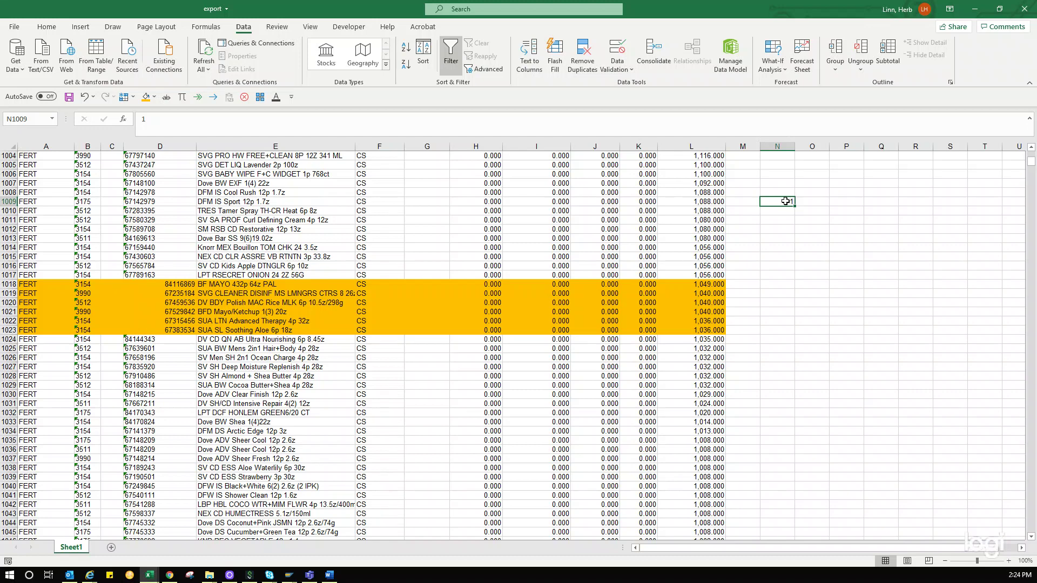
key(ctrl+c)
Paste Special with Multiply onto D1011:D1017 to turn those material numbers into numbers.
click(166, 274)
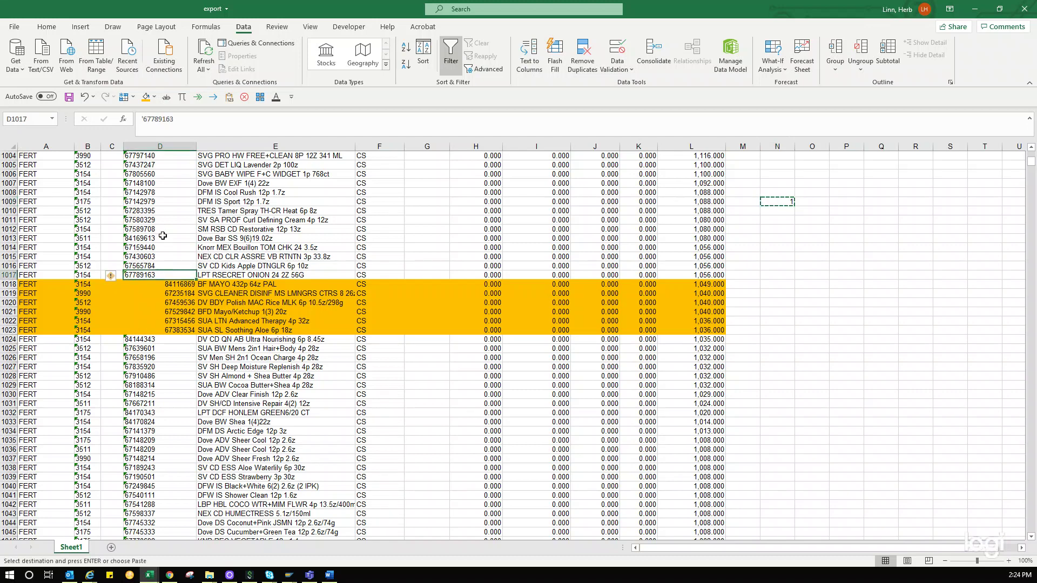
drag(151, 221, 157, 273)
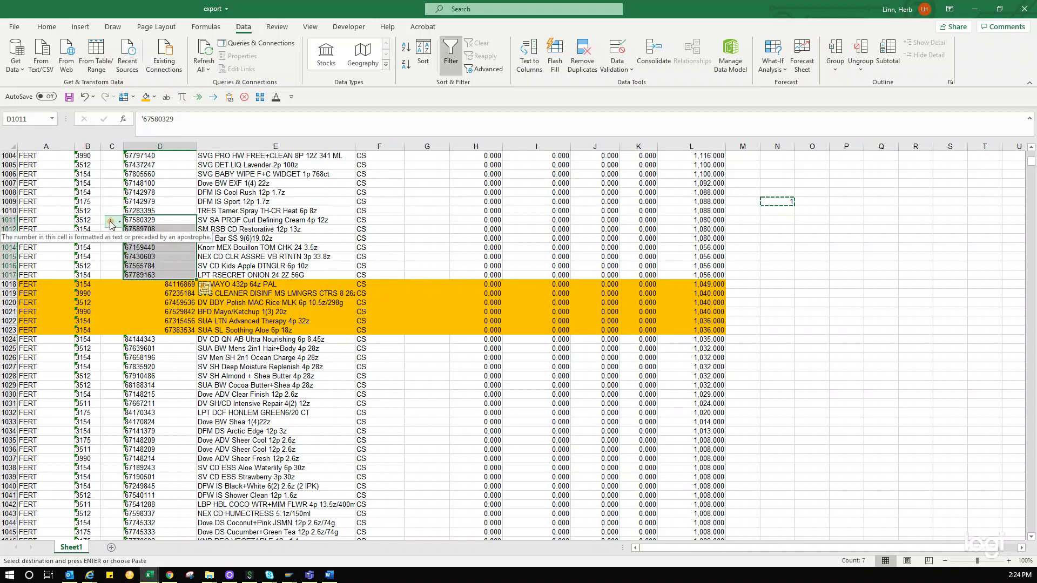
right_click(157, 242)
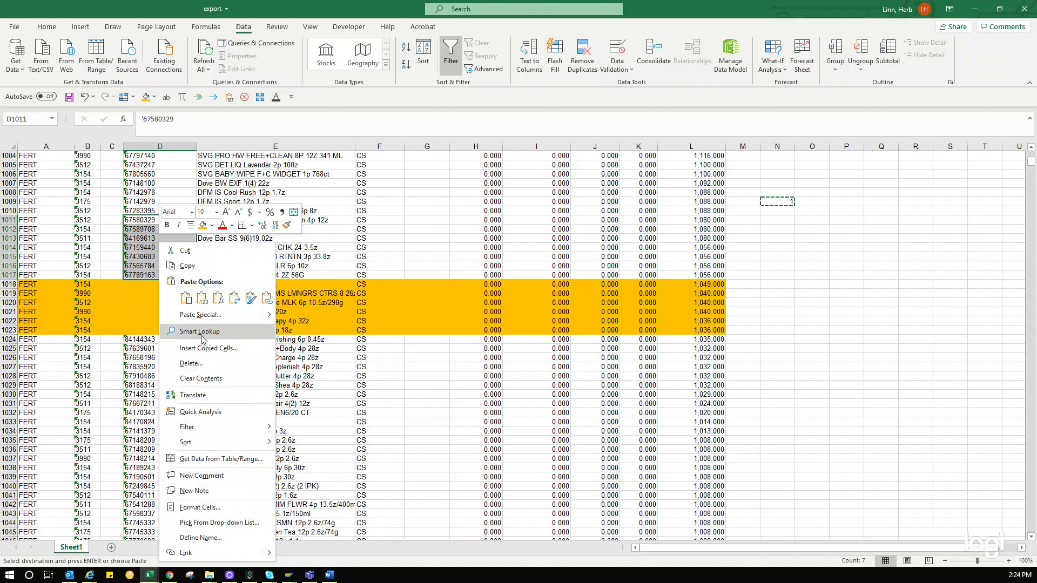
click(196, 316)
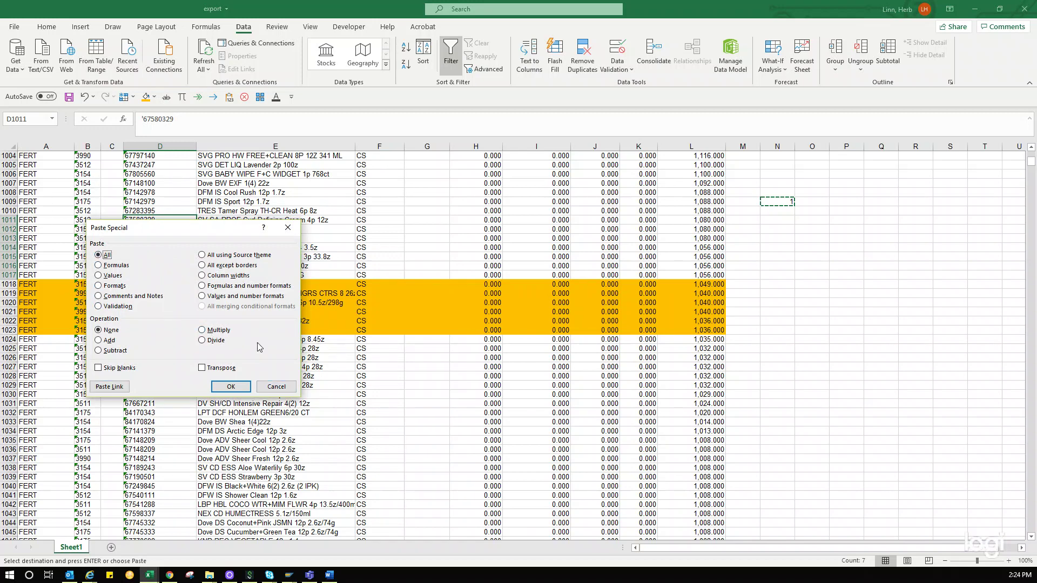
click(203, 330)
click(240, 387)
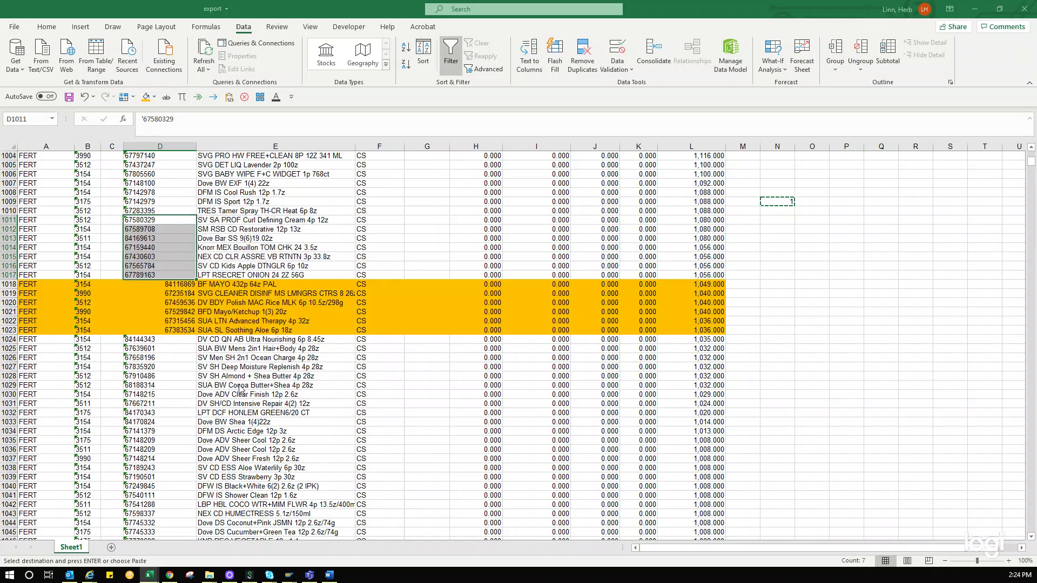
click(241, 387)
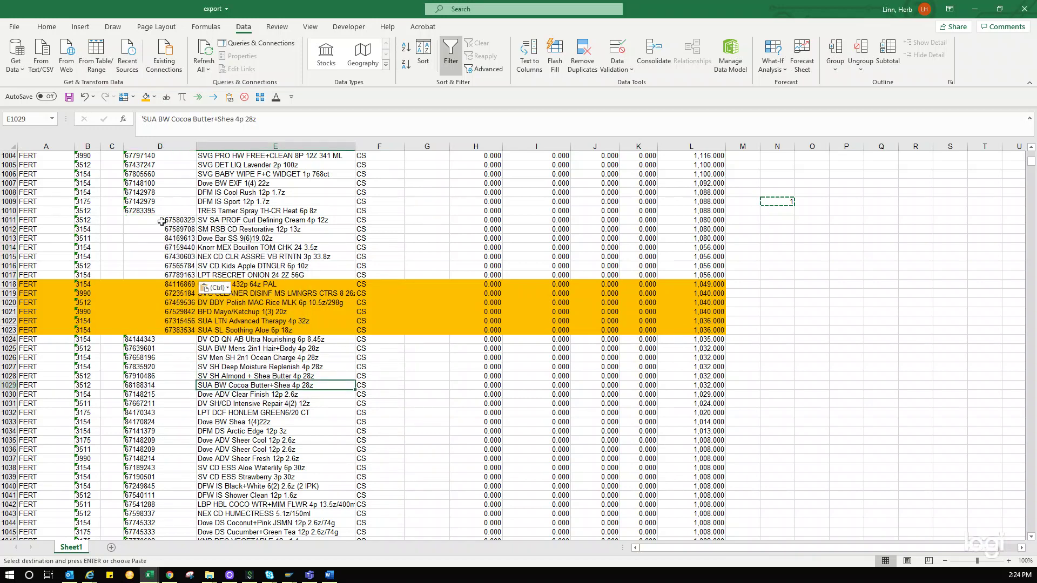
Copy the seven material numbers in D1011:D1017.
click(161, 220)
key(Down)
key(Down)
key(Down)
key(Down)
drag(181, 222, 184, 276)
click(296, 311)
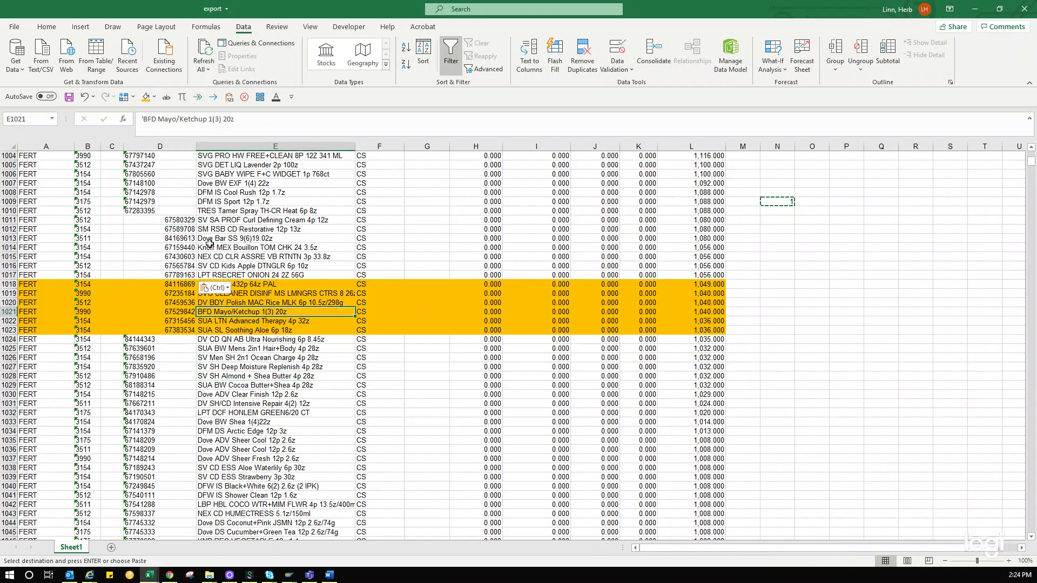
drag(180, 222, 179, 271)
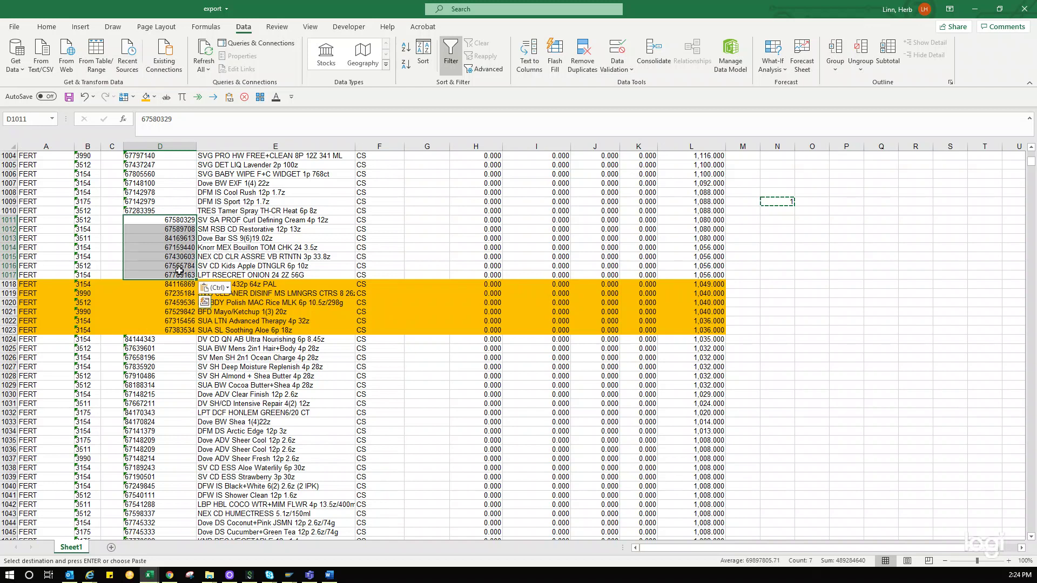
key(ctrl+c)
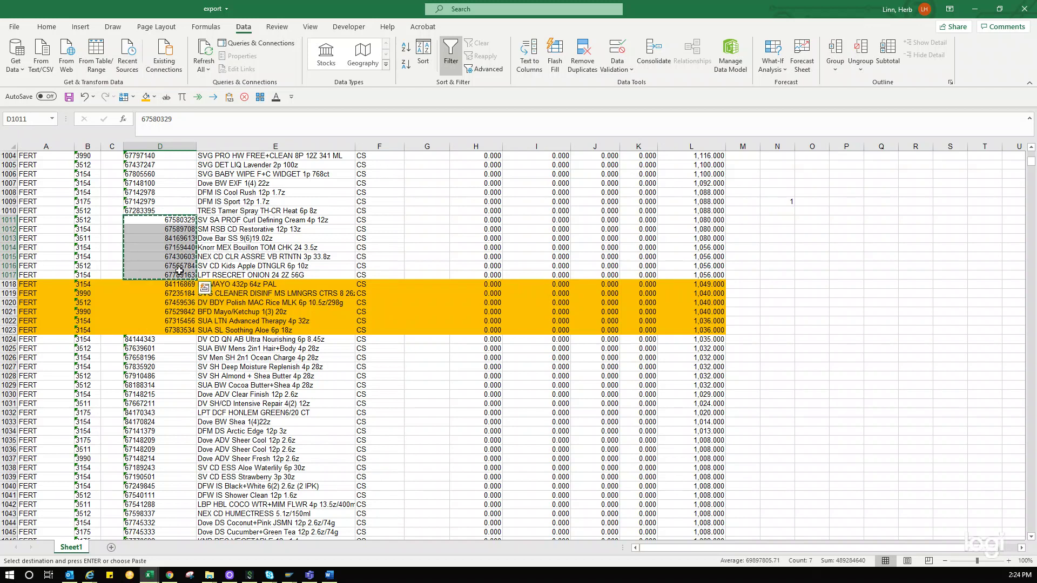
Minimize Excel, bring SAP forward, and select the Z0SWT0039 Table MARA favorite.
click(974, 8)
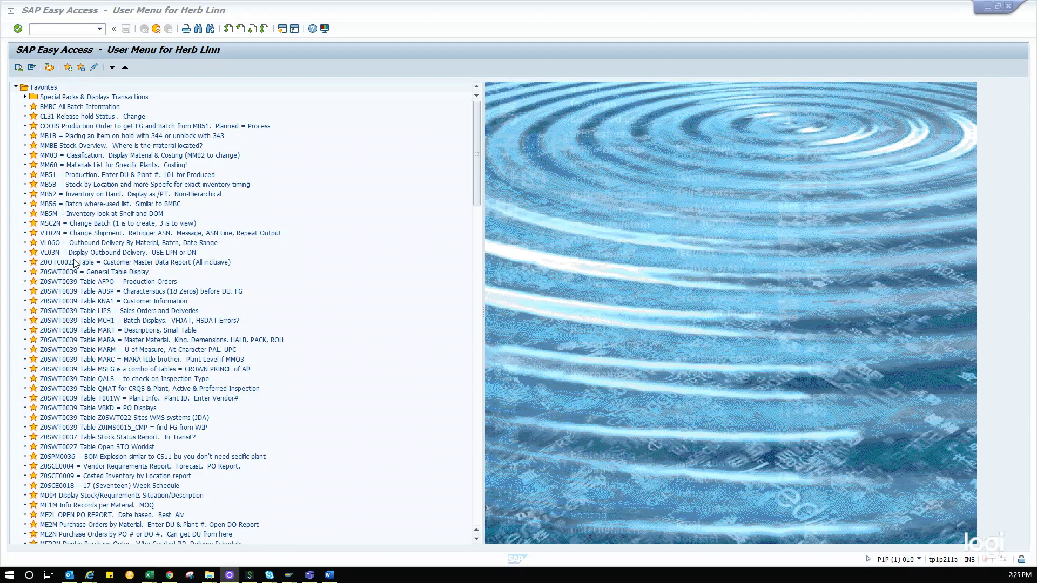
click(55, 25)
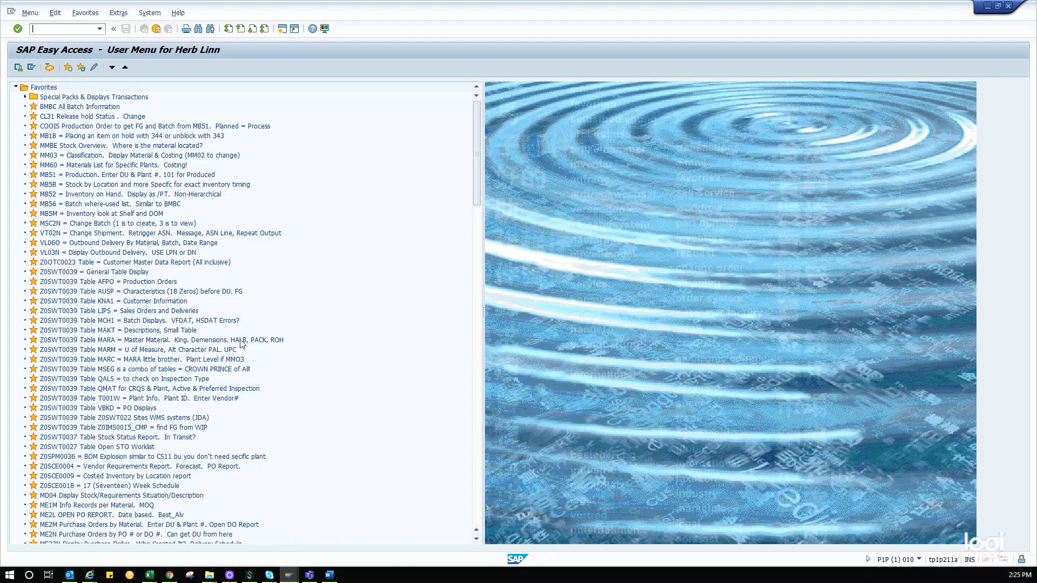
click(130, 341)
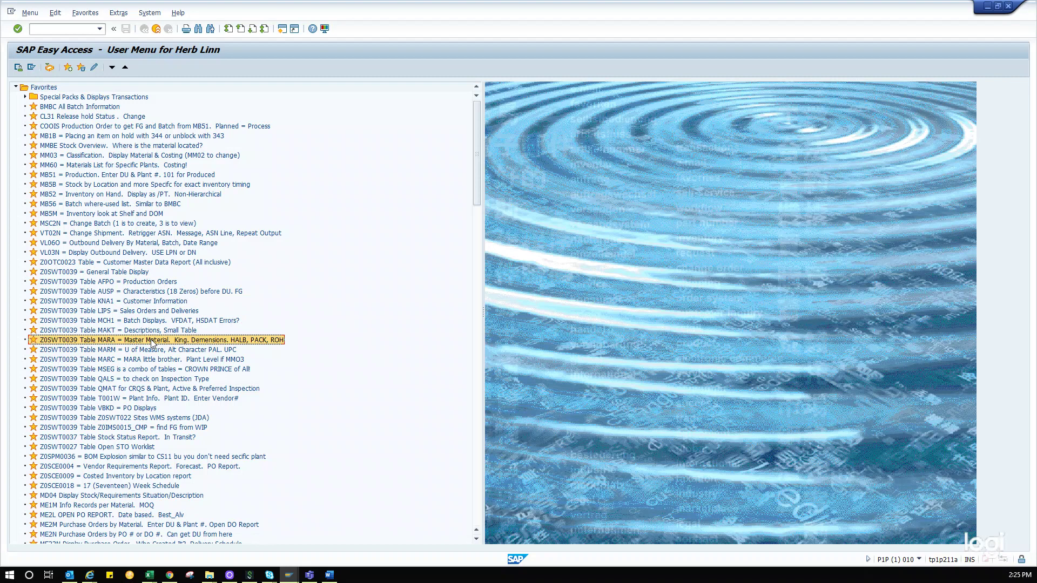
click(61, 28)
Run transaction Z0SWT0039, enter table MARA, and remove the 500-hit limit.
text(MARA)
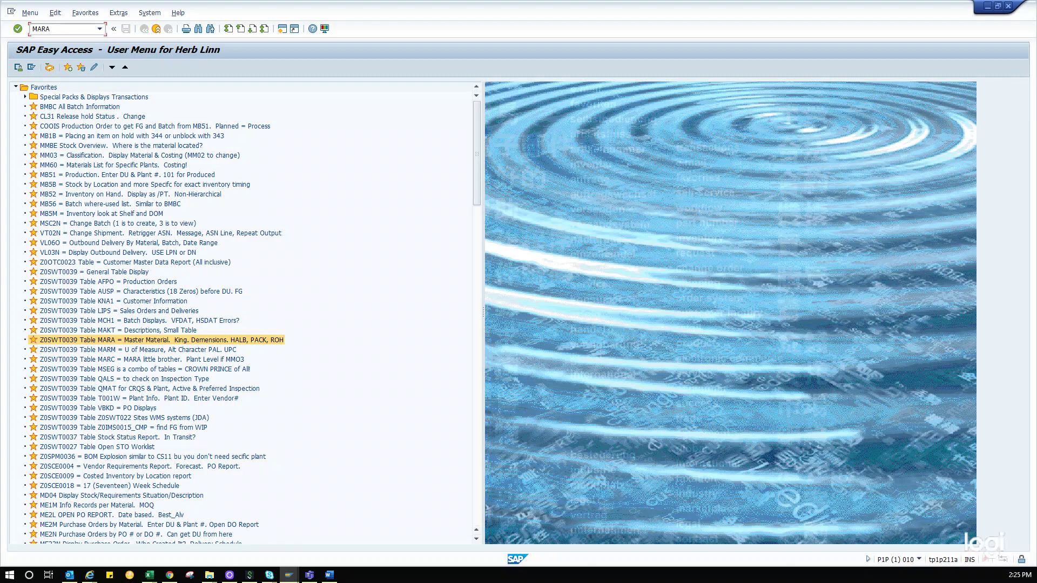
key(BackSpace)
key(BackSpace)
key(BackSpace)
text(Z0SWT0039)
key(Return)
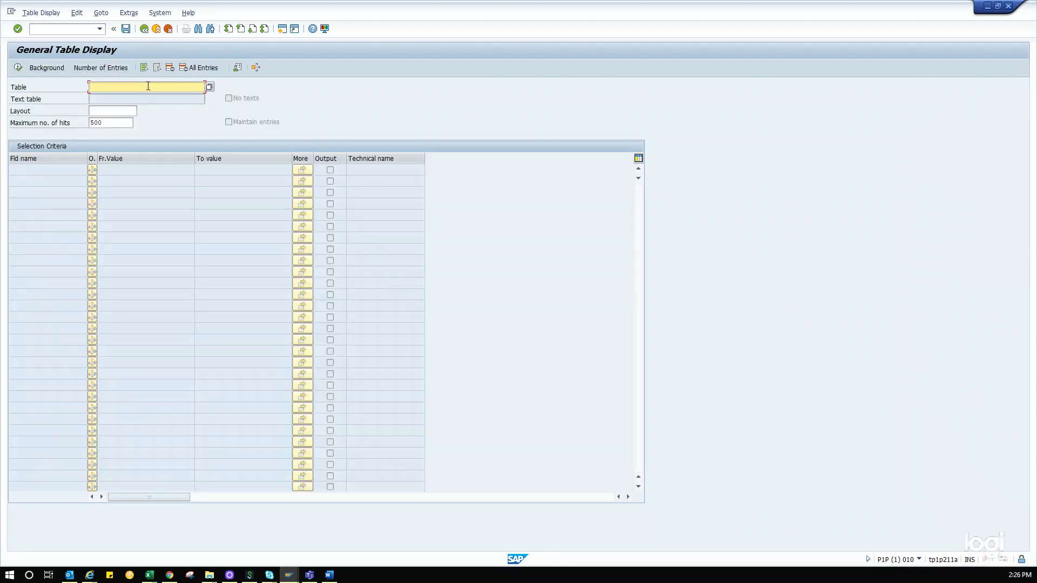
text(mARA)
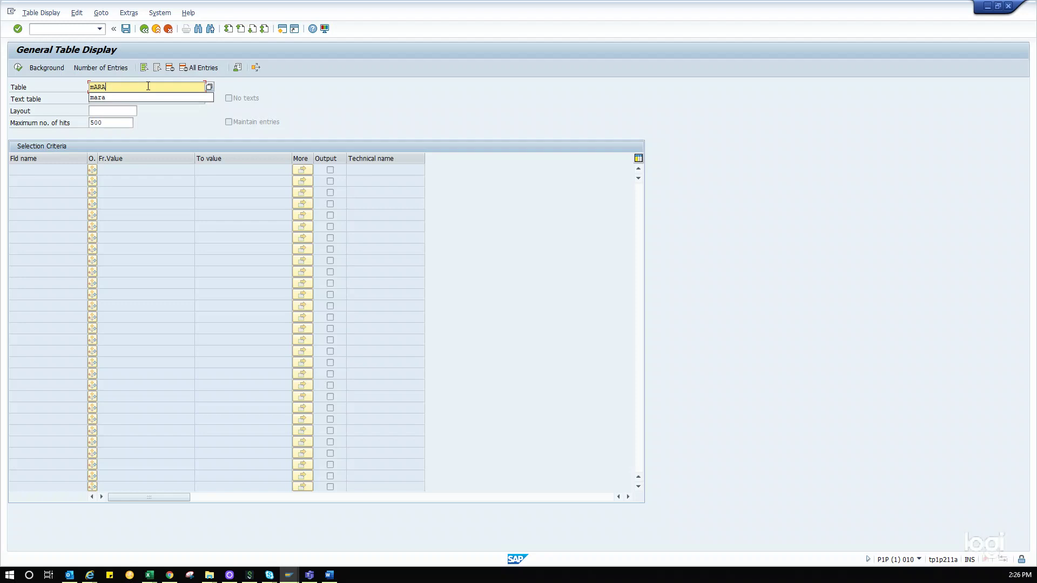
click(116, 112)
key(Tab)
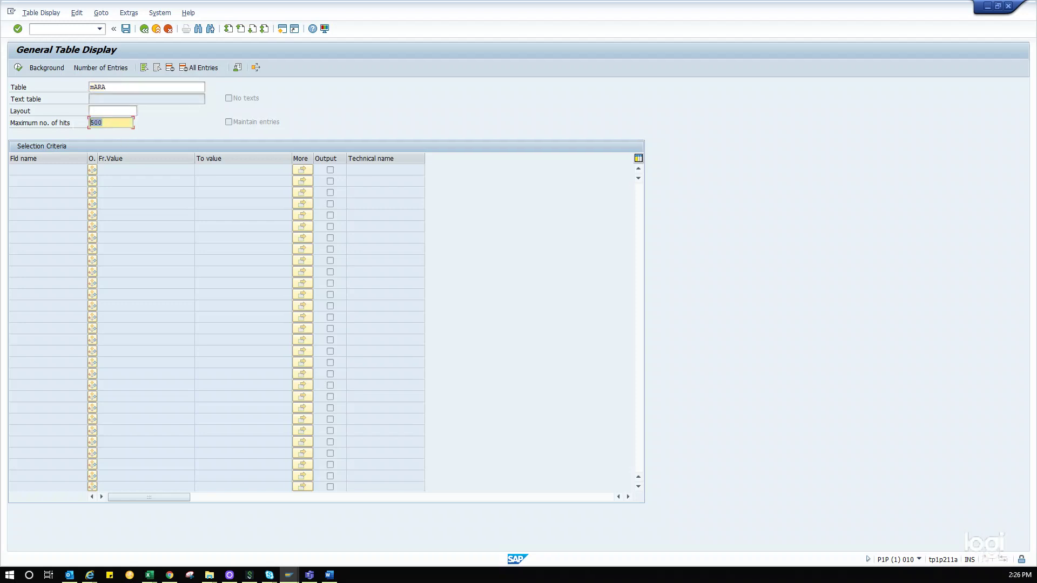
key(BackSpace)
key(Return)
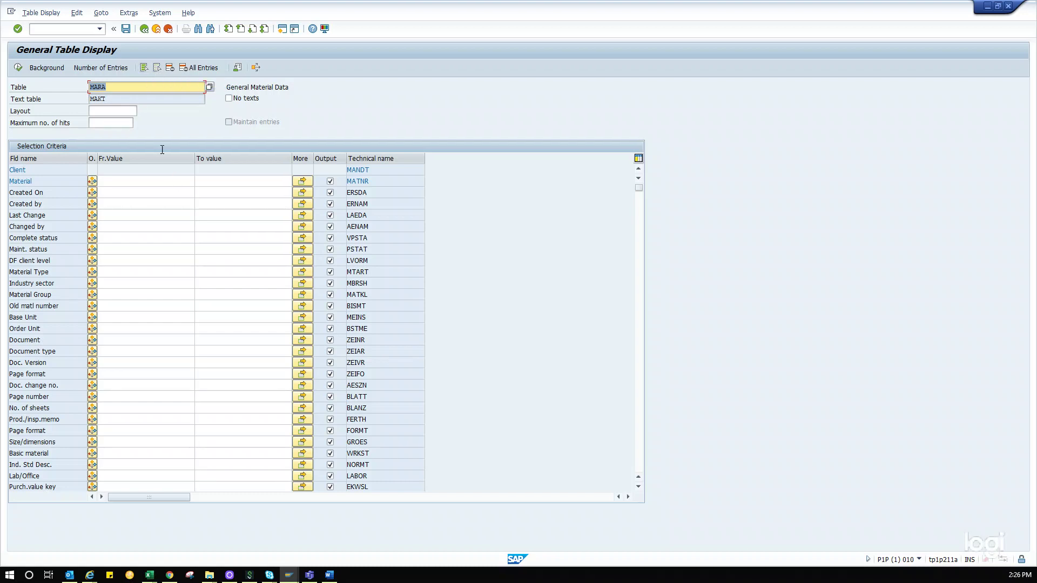
Deselect all output fields and paste the copied numbers into Material's multiple selection.
click(156, 69)
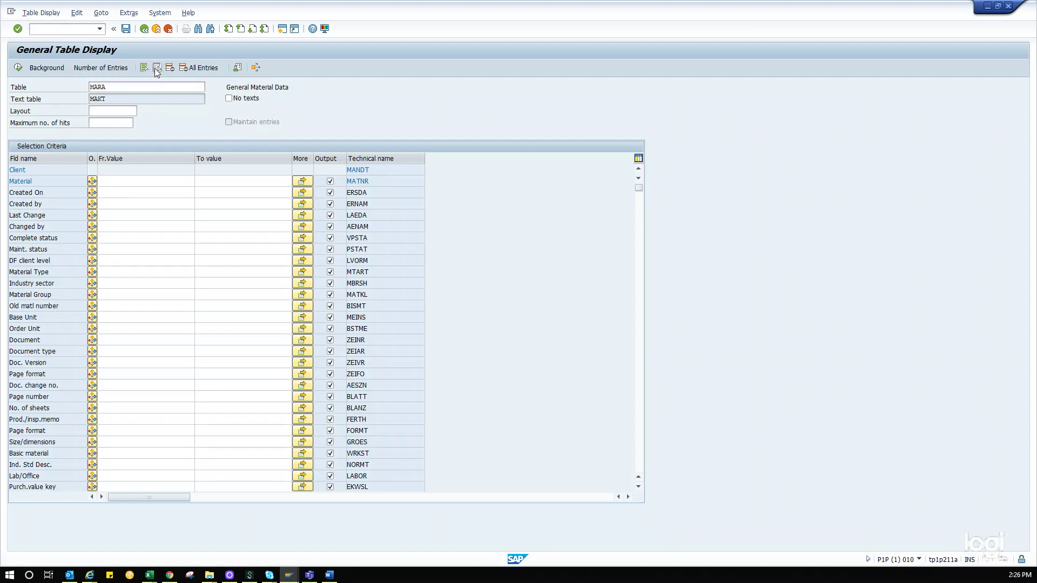
click(143, 182)
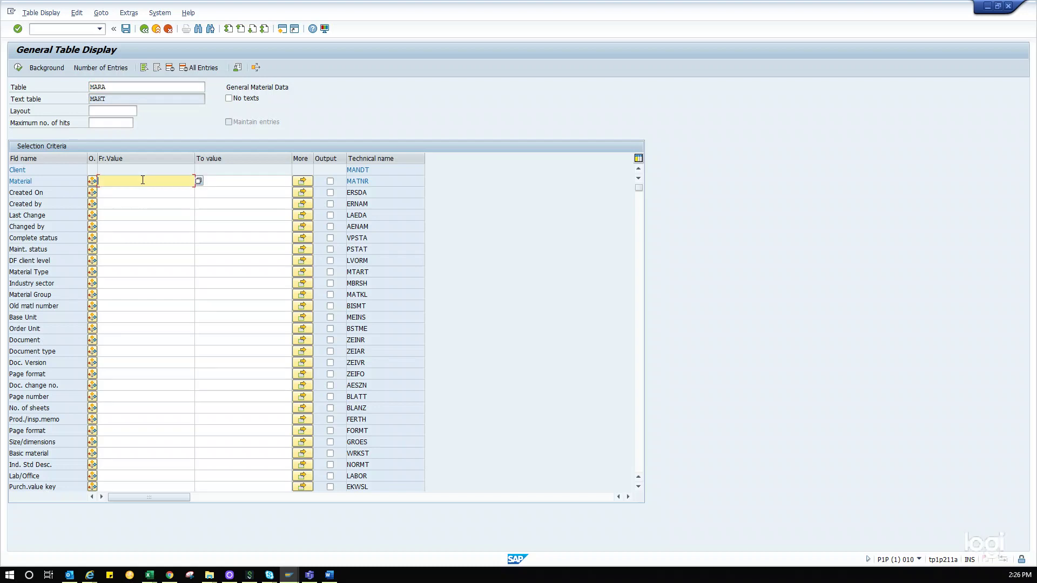
click(217, 181)
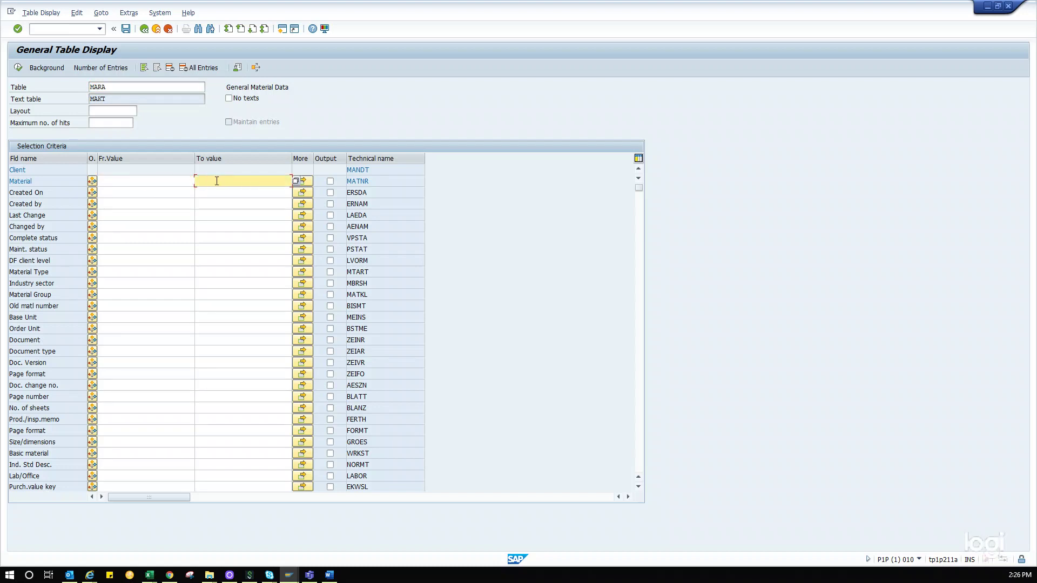
click(157, 181)
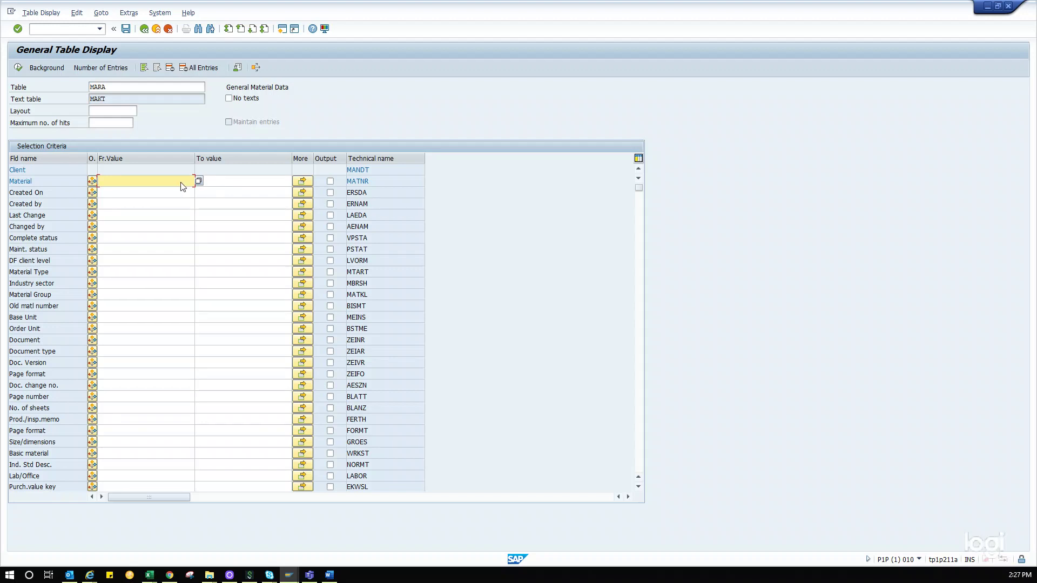
click(265, 181)
click(307, 182)
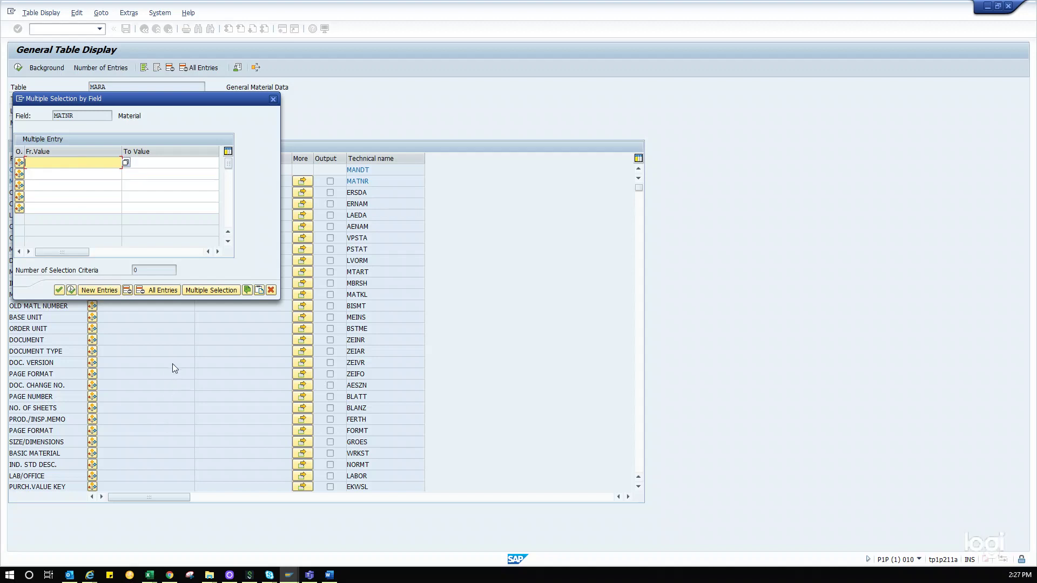
click(259, 291)
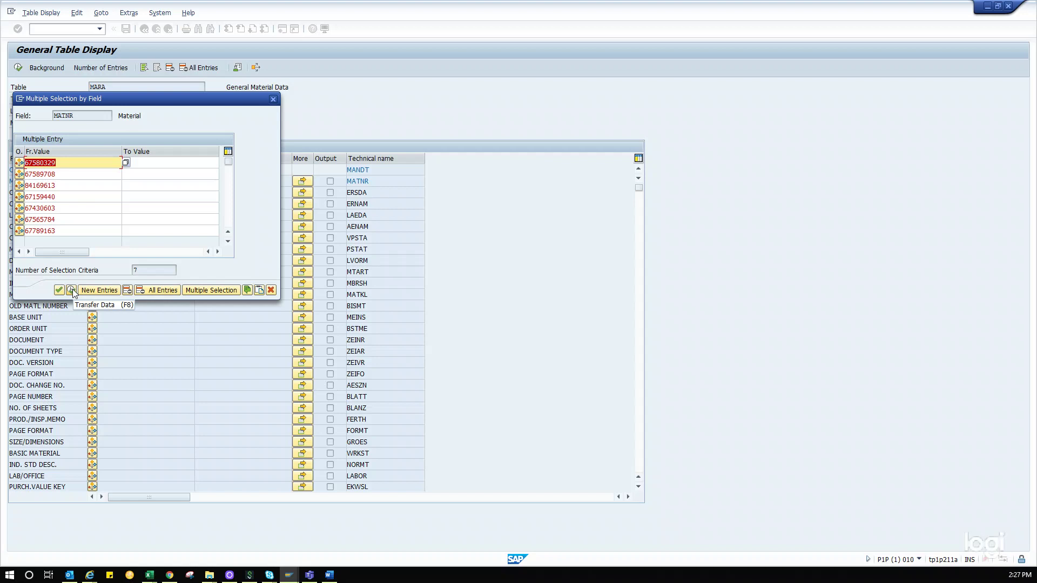
Transfer the seven material numbers as Material criteria and tick Material for output.
click(71, 290)
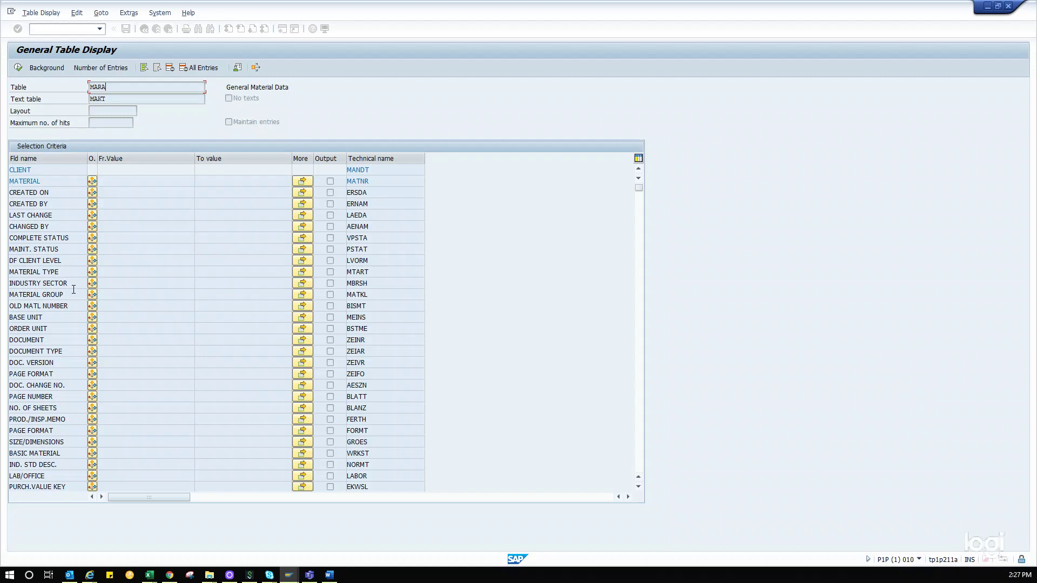
click(330, 181)
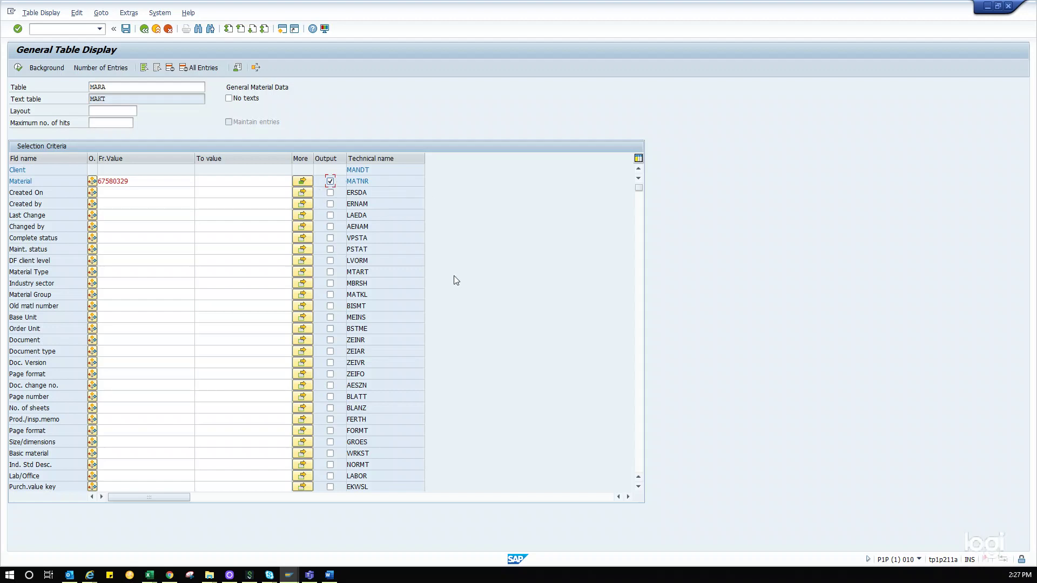
Focus the MARA selection field list and open Search for Field Names with Ctrl+F.
click(124, 213)
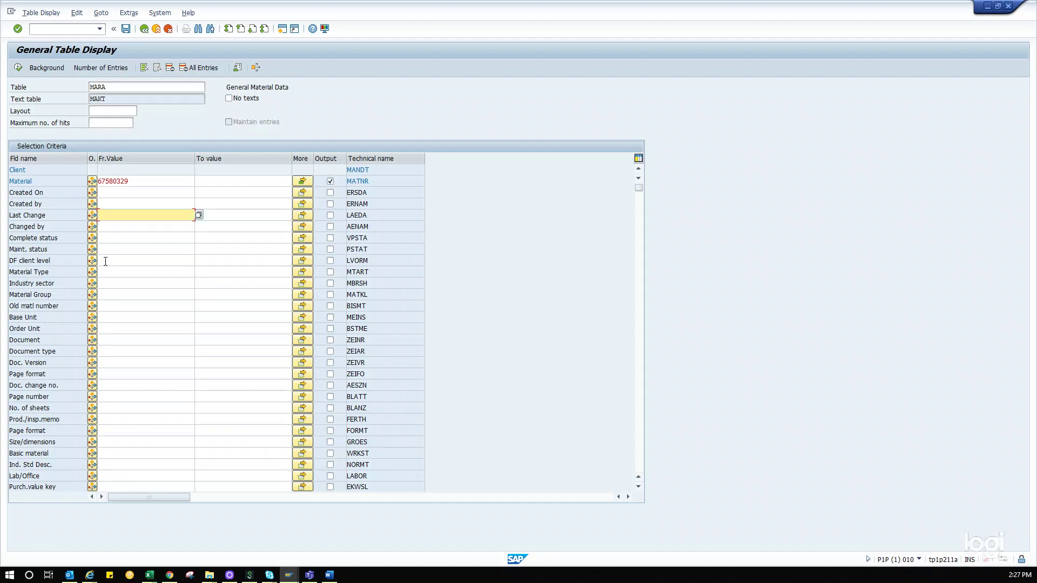
click(57, 318)
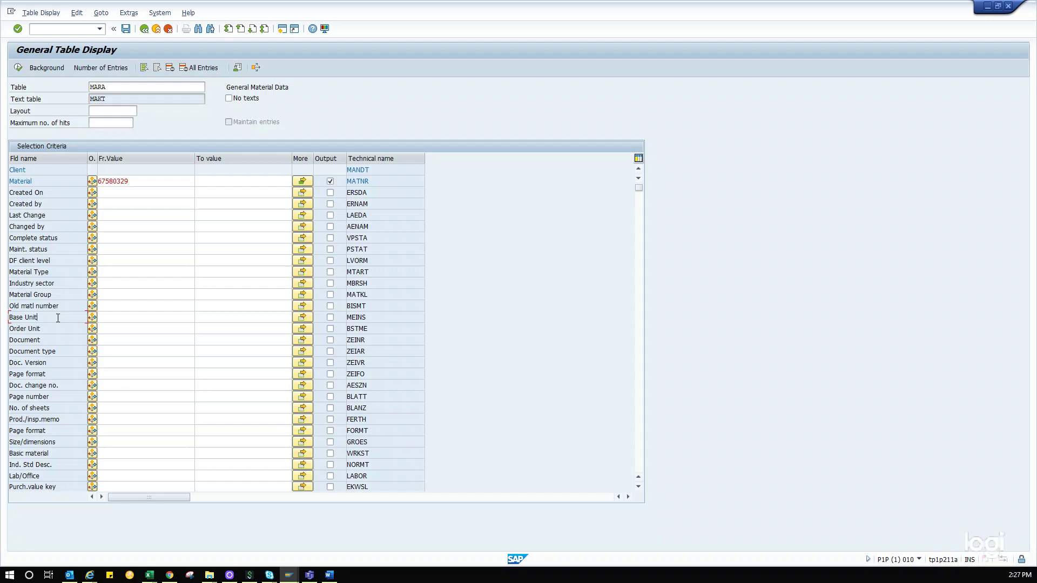
key(ctrl+f)
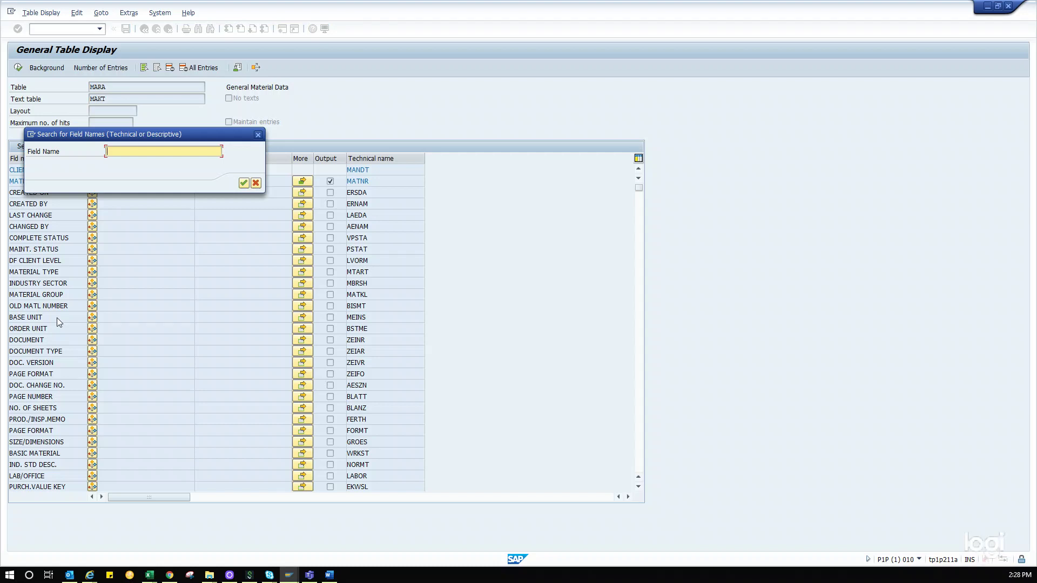
Search the field names for 'xd' and scroll through the results.
text(x)
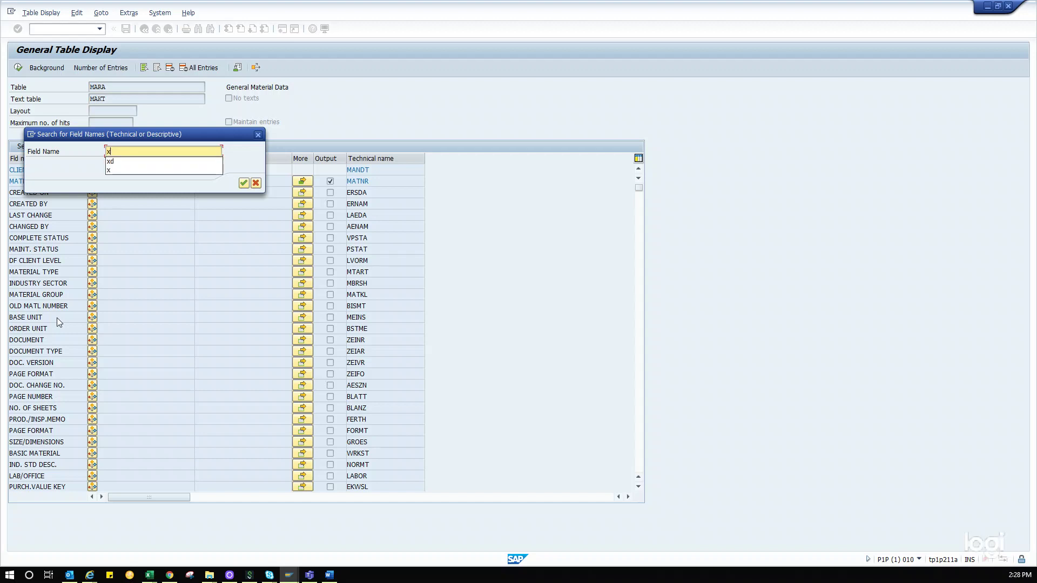
text(d)
click(244, 183)
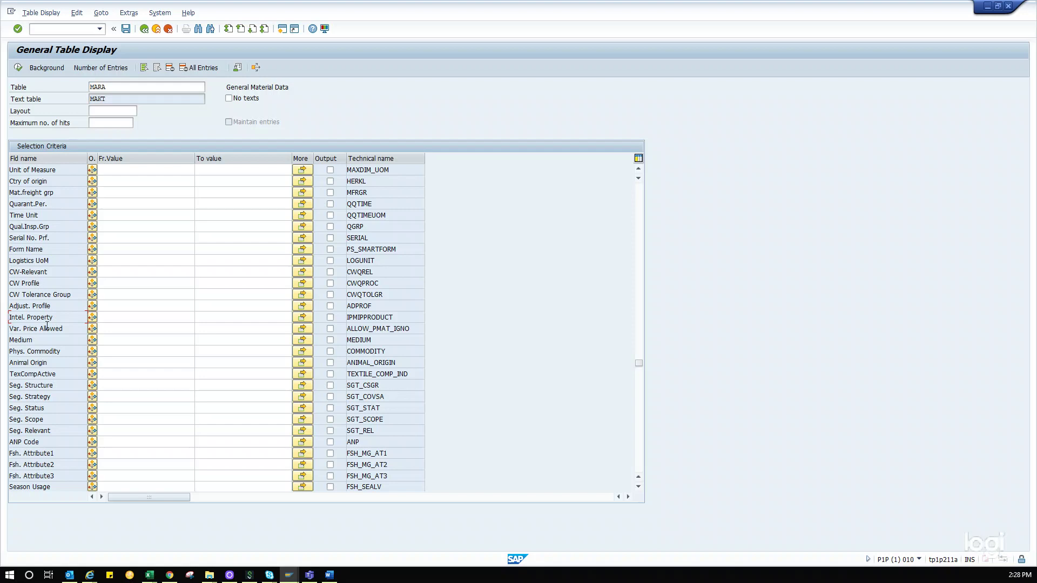
scroll(47, 327, down, 1)
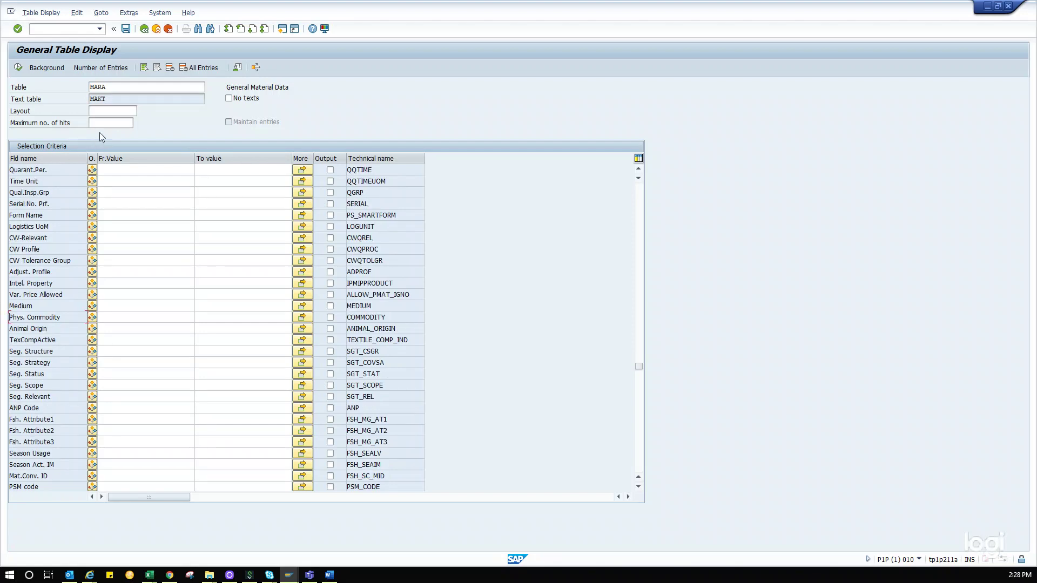
scroll(66, 260, down, 9)
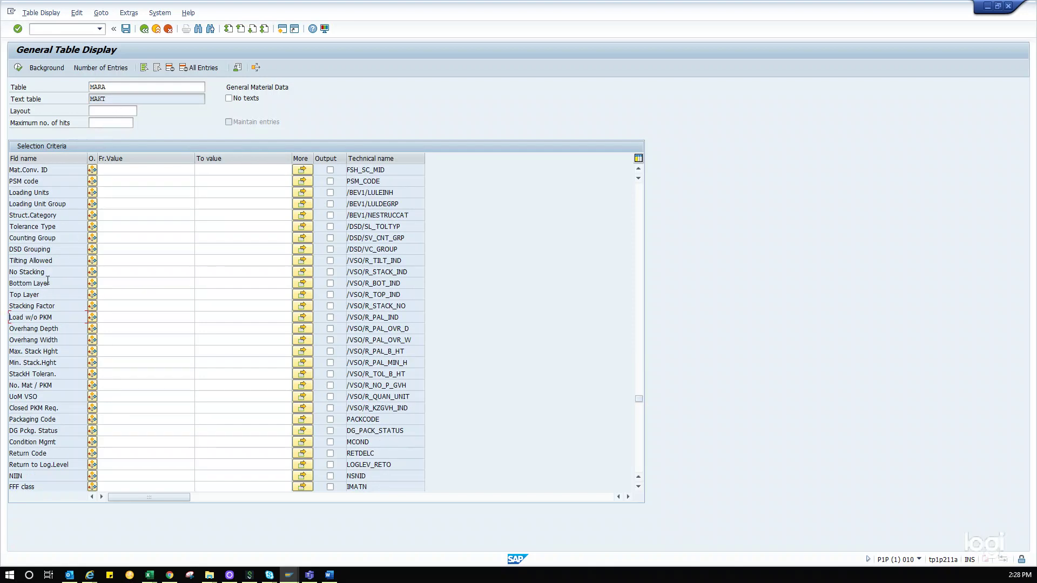
scroll(50, 331, down, 1)
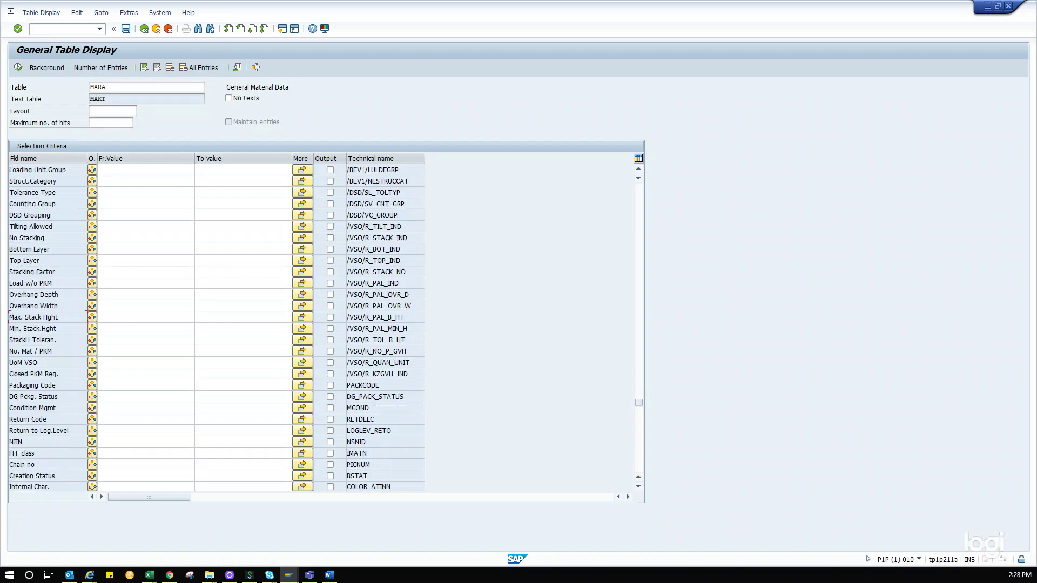
scroll(51, 331, up, 1)
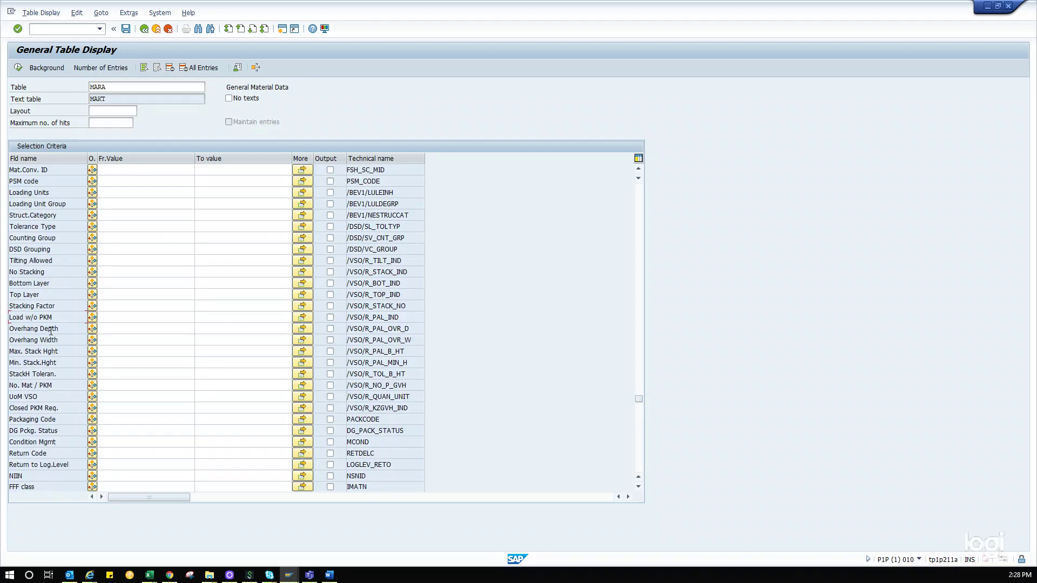
scroll(51, 331, up, 1)
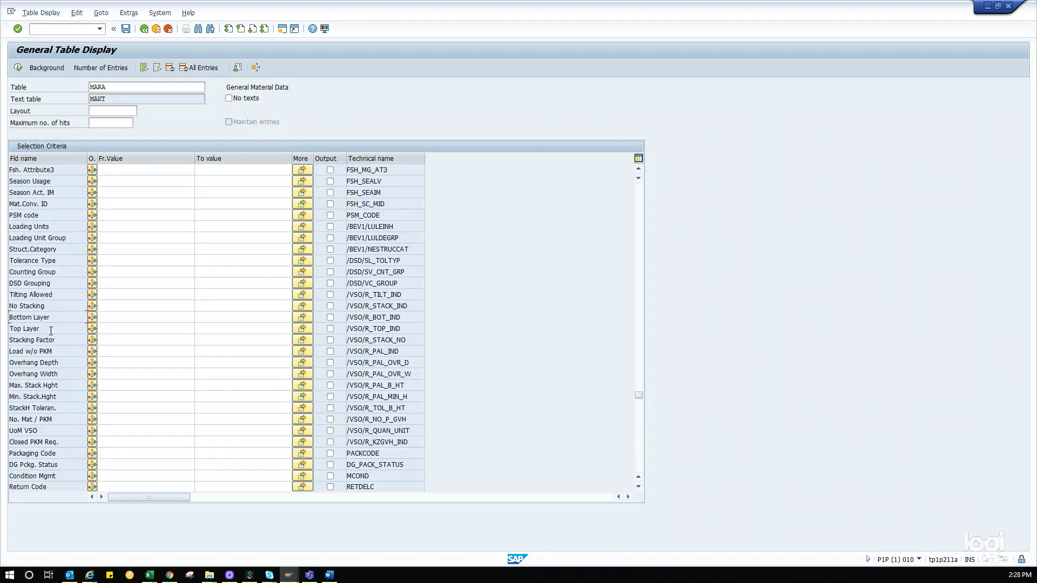
Search the field list again for 'X-D' to locate the X-DChain status field MSTAV.
click(56, 305)
key(ctrl+f)
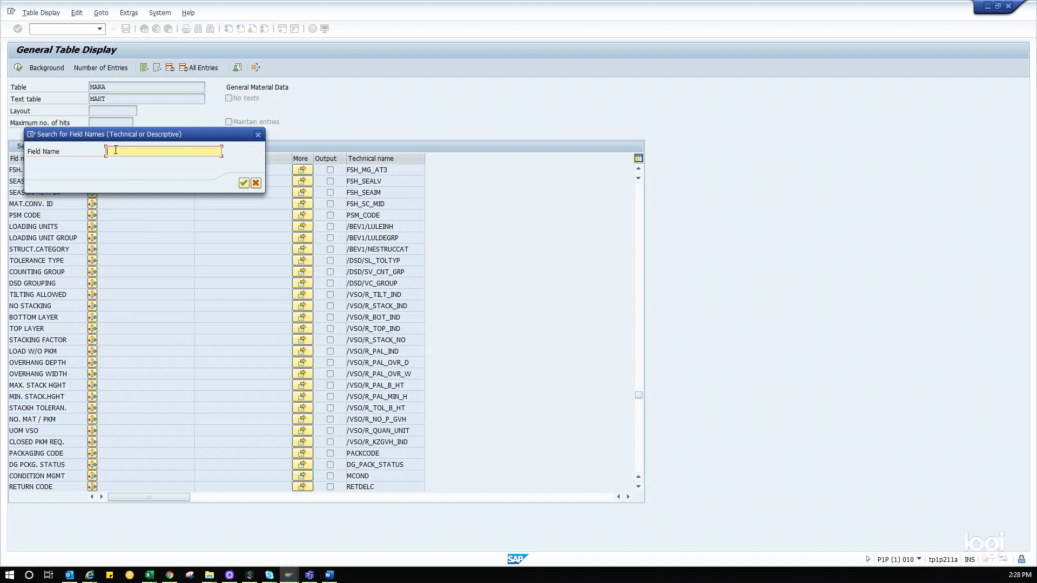
text(x)
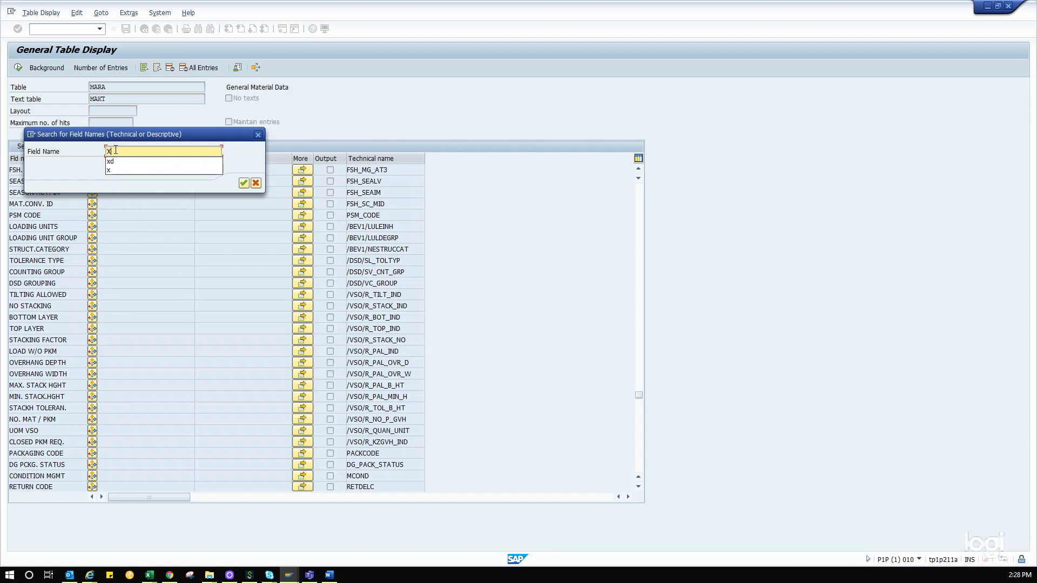
text(d)
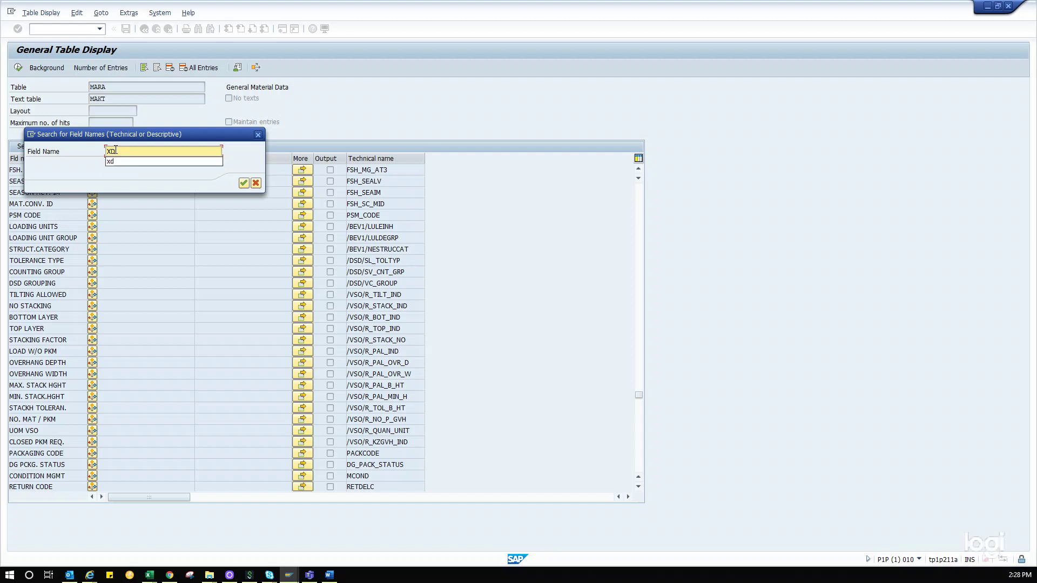
key(BackSpace)
text(-d)
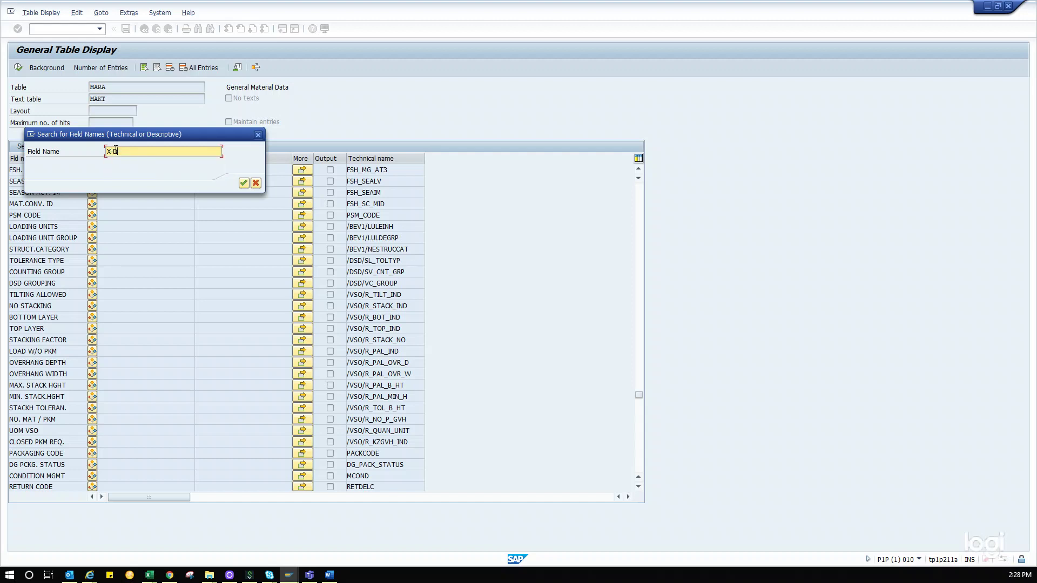
text(cahi)
key(BackSpace)
key(BackSpace)
key(BackSpace)
key(BackSpace)
click(243, 183)
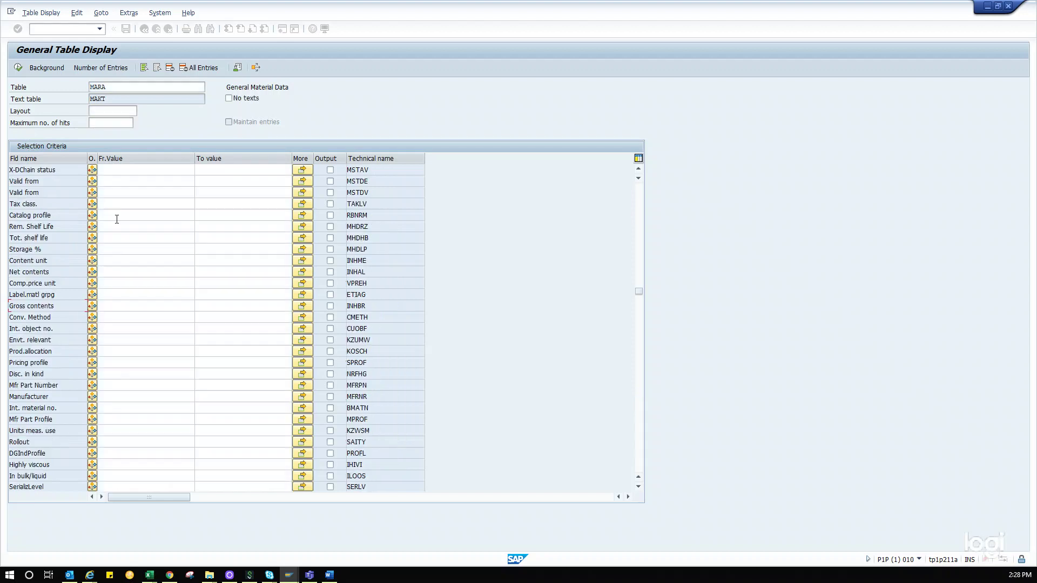
Tick the Output checkboxes for the X-plant status and X-DChain status fields in the MARA selection.
click(110, 172)
scroll(110, 172, up, 2)
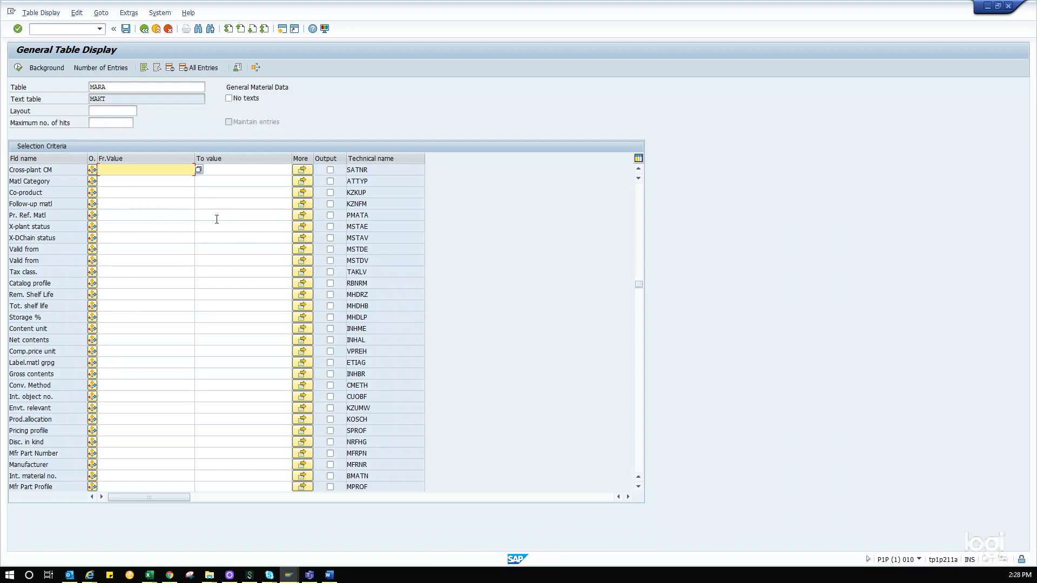
click(331, 228)
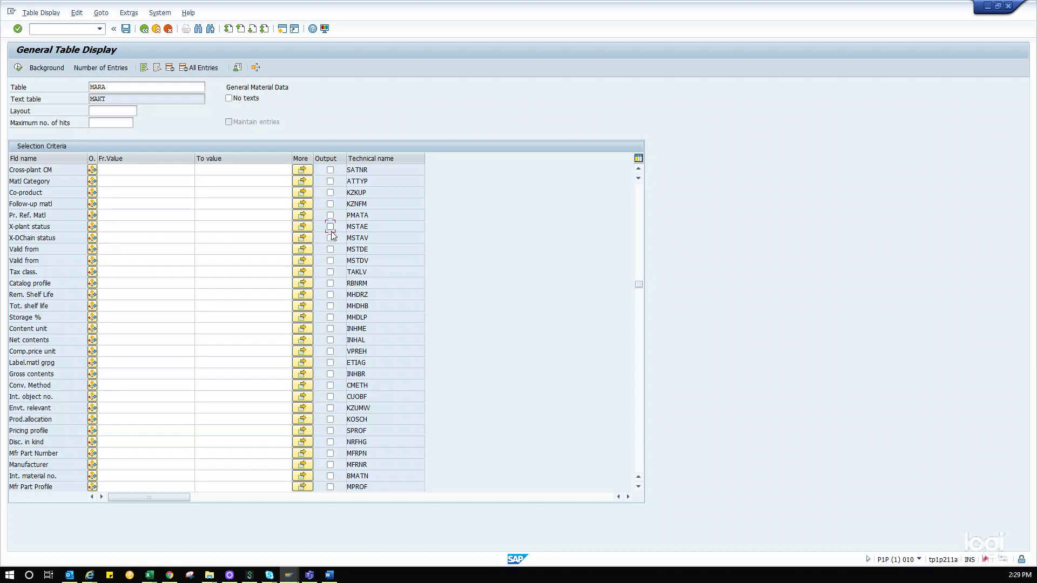
click(331, 238)
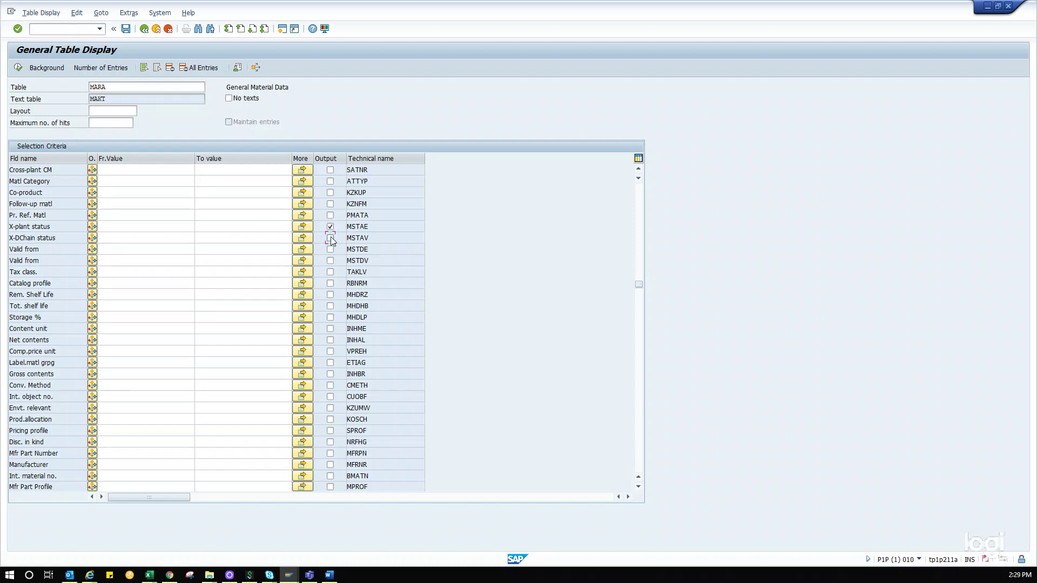
click(261, 238)
scroll(258, 241, up, 10)
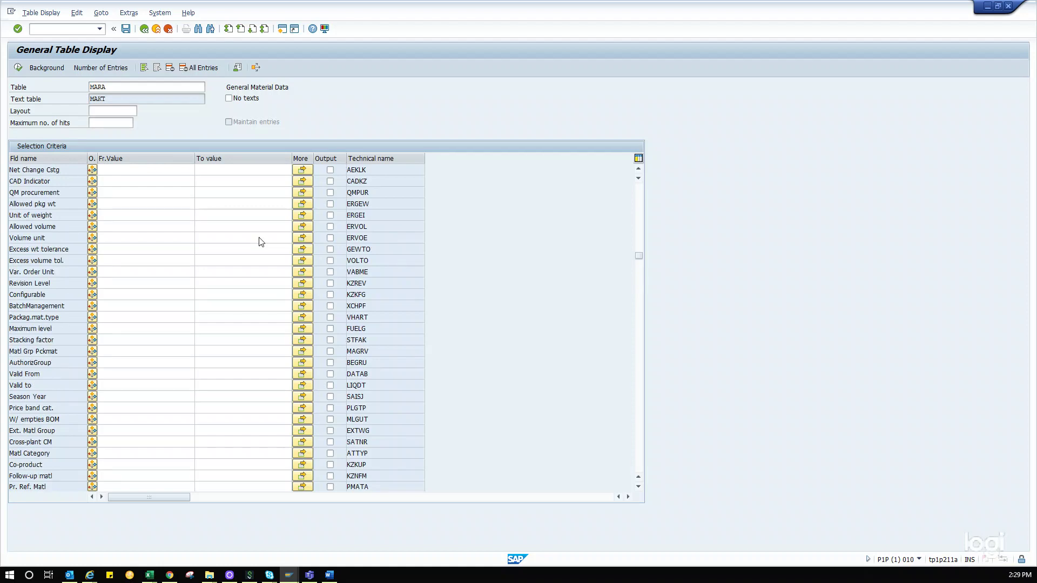
scroll(259, 241, up, 15)
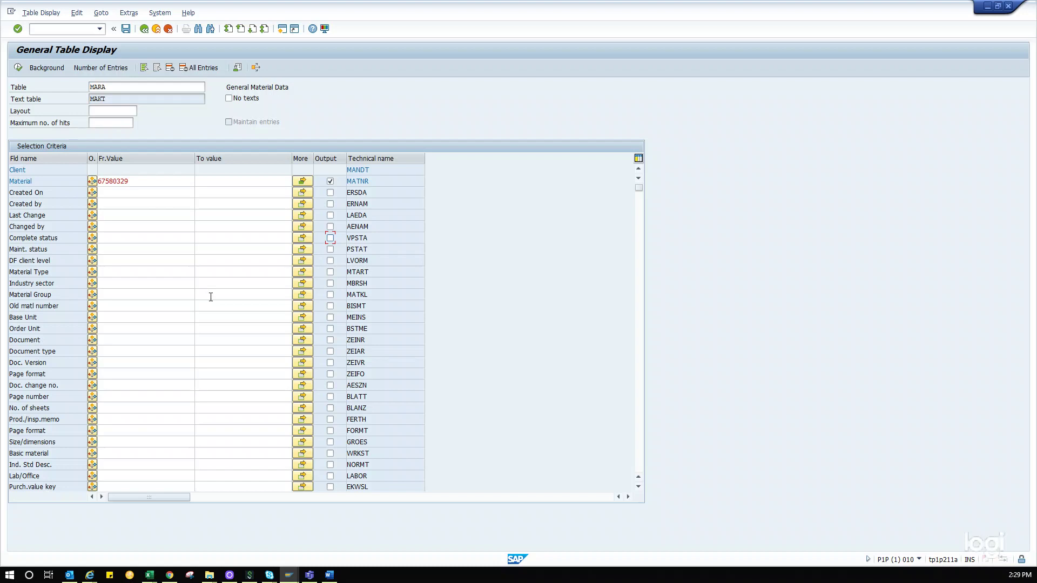
Execute the MARA query and look up what cross-plant status 60 means in the first row.
click(18, 68)
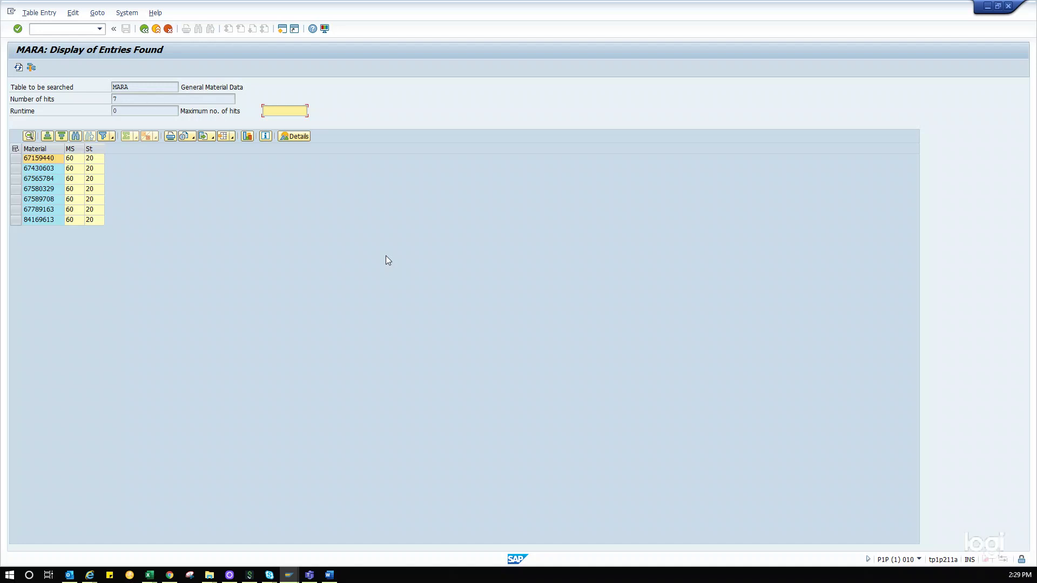
click(78, 159)
double_click(78, 159)
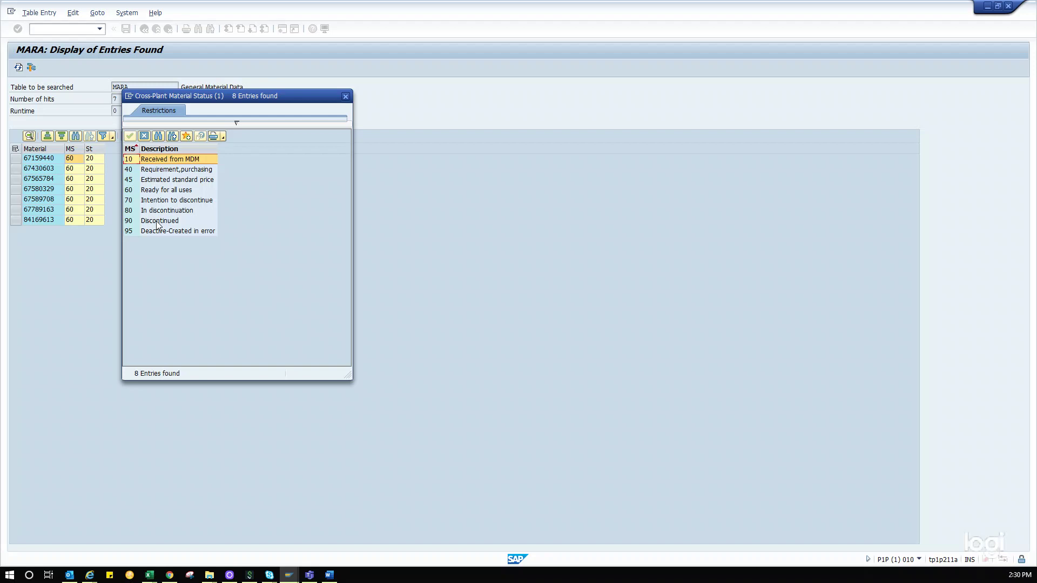
click(346, 97)
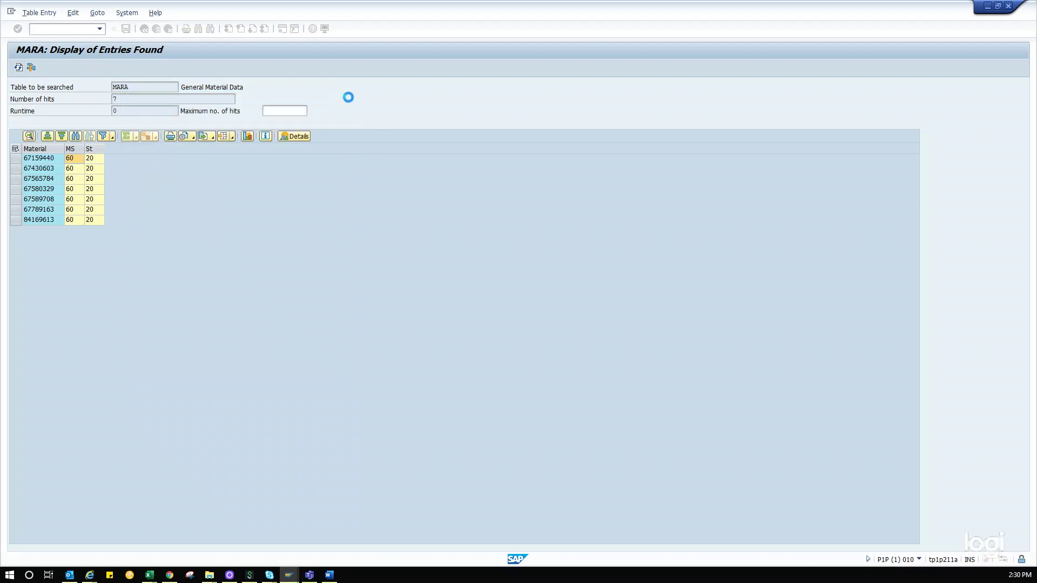
click(99, 160)
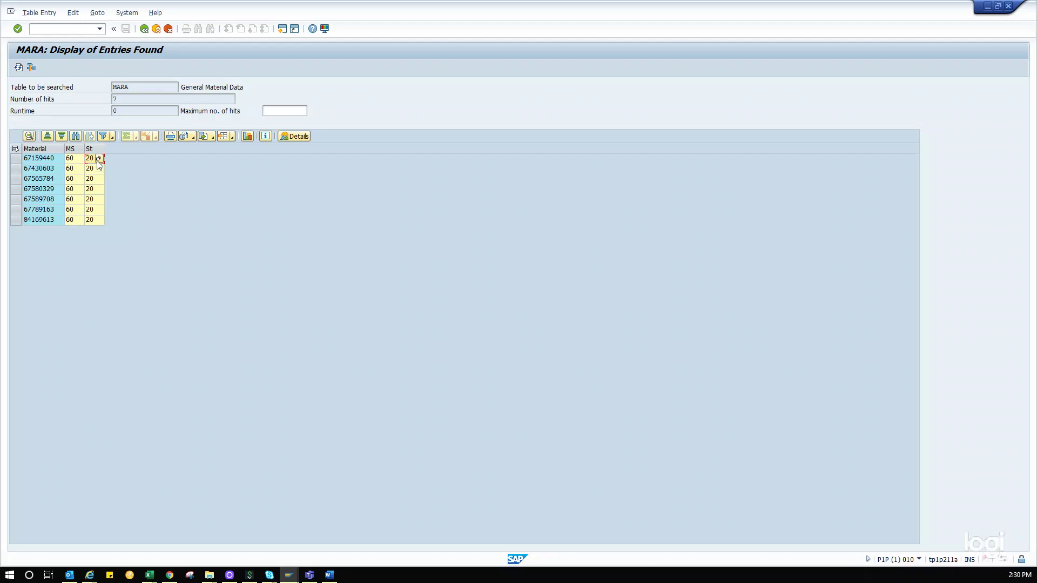
click(99, 159)
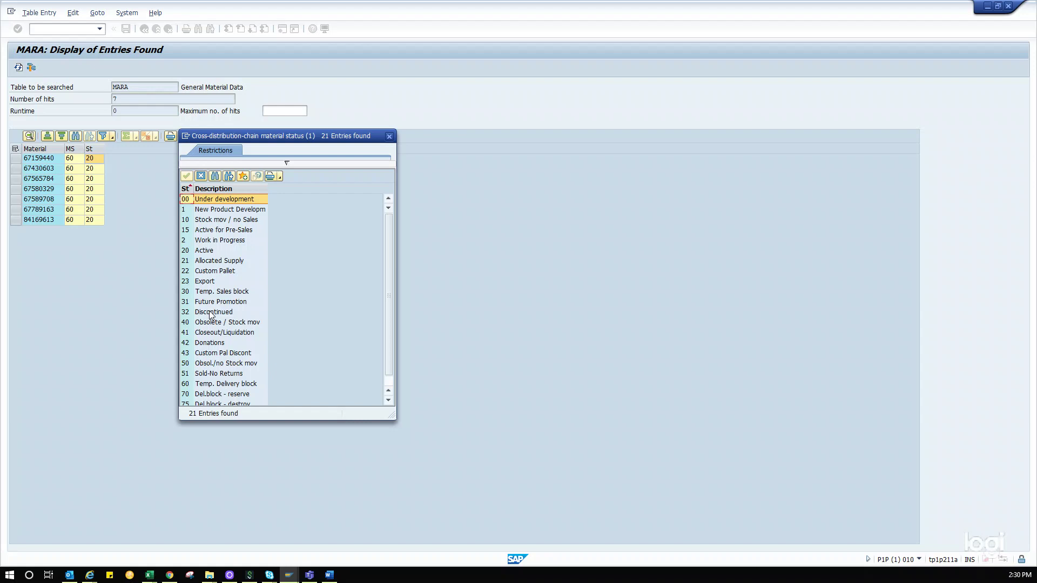
click(388, 136)
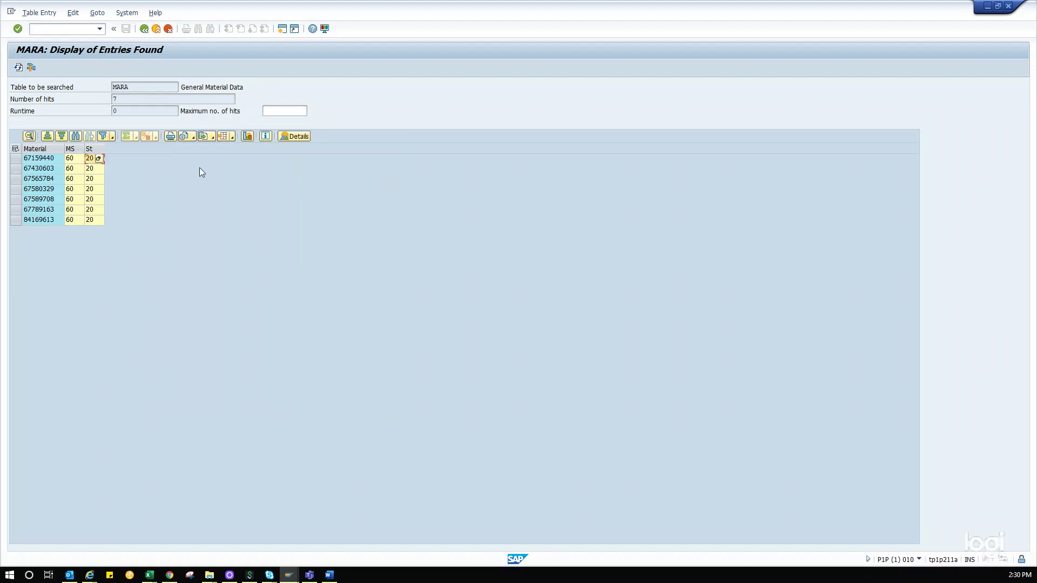
click(213, 138)
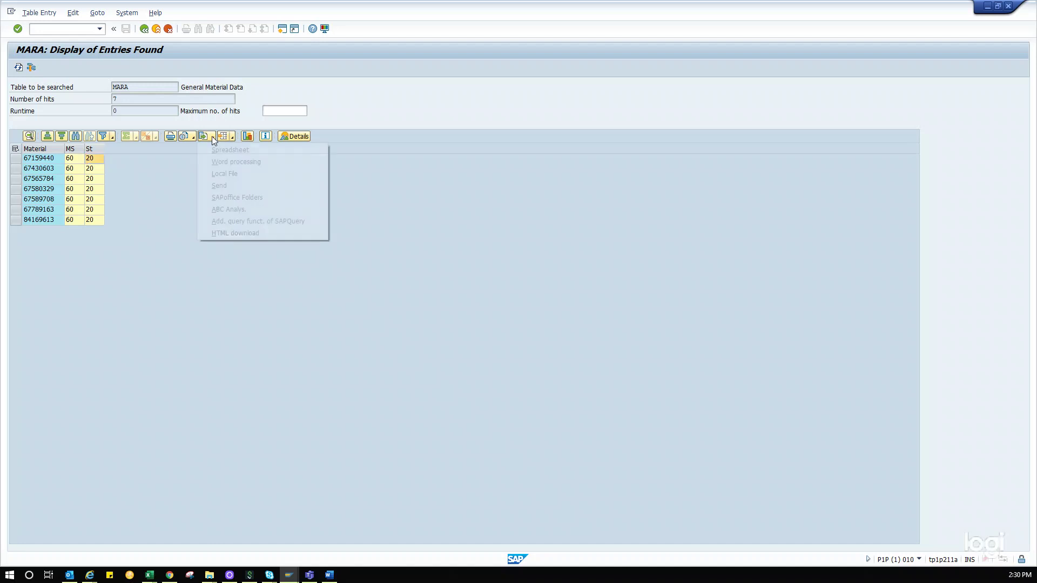
click(216, 153)
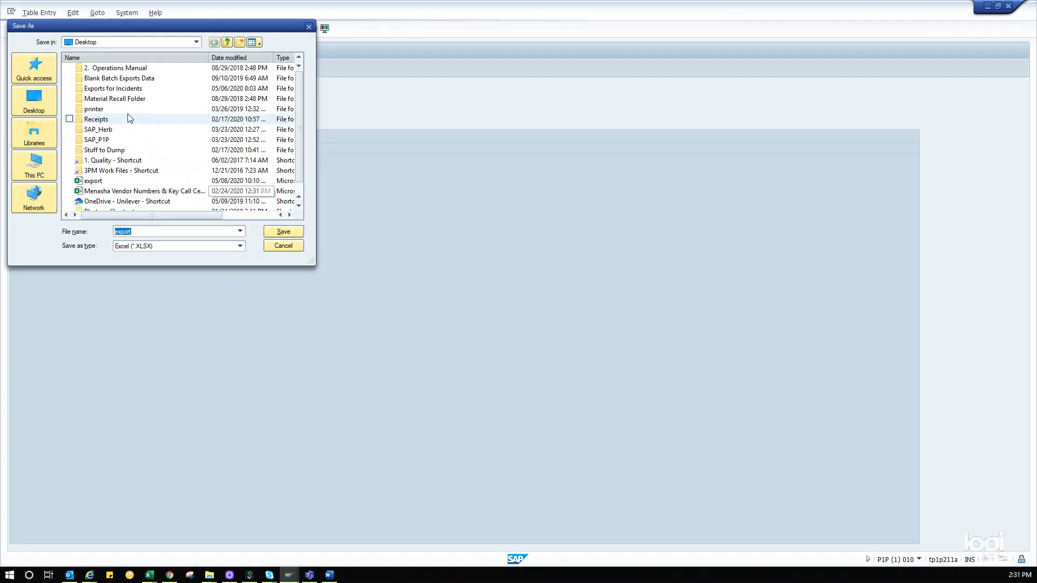
click(44, 101)
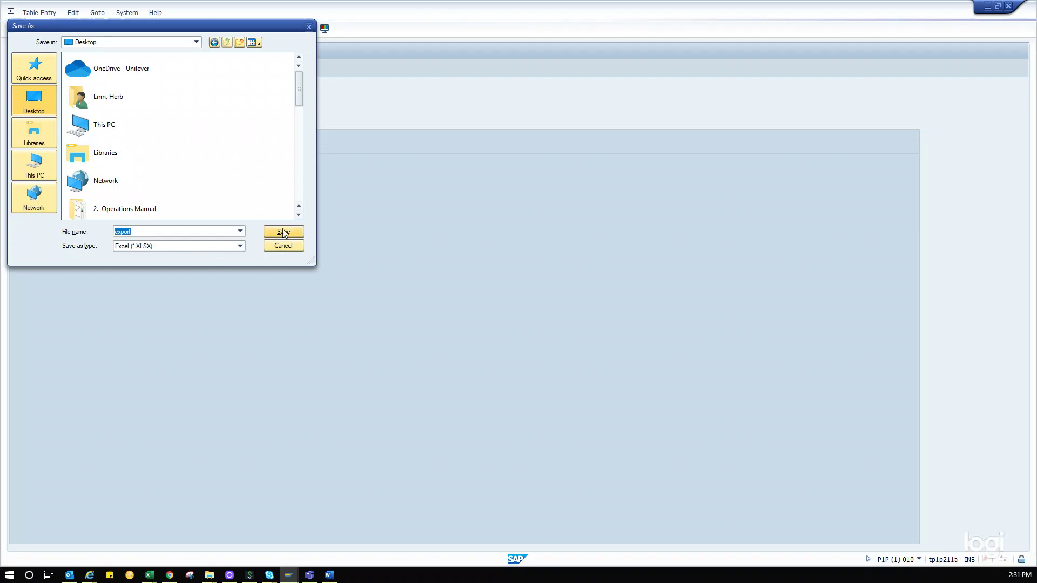
click(286, 249)
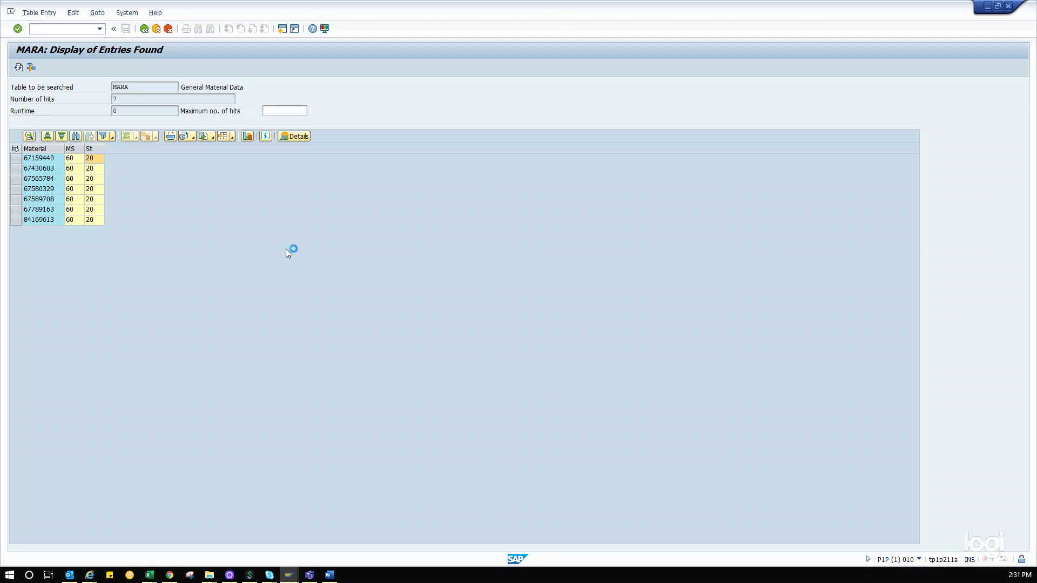